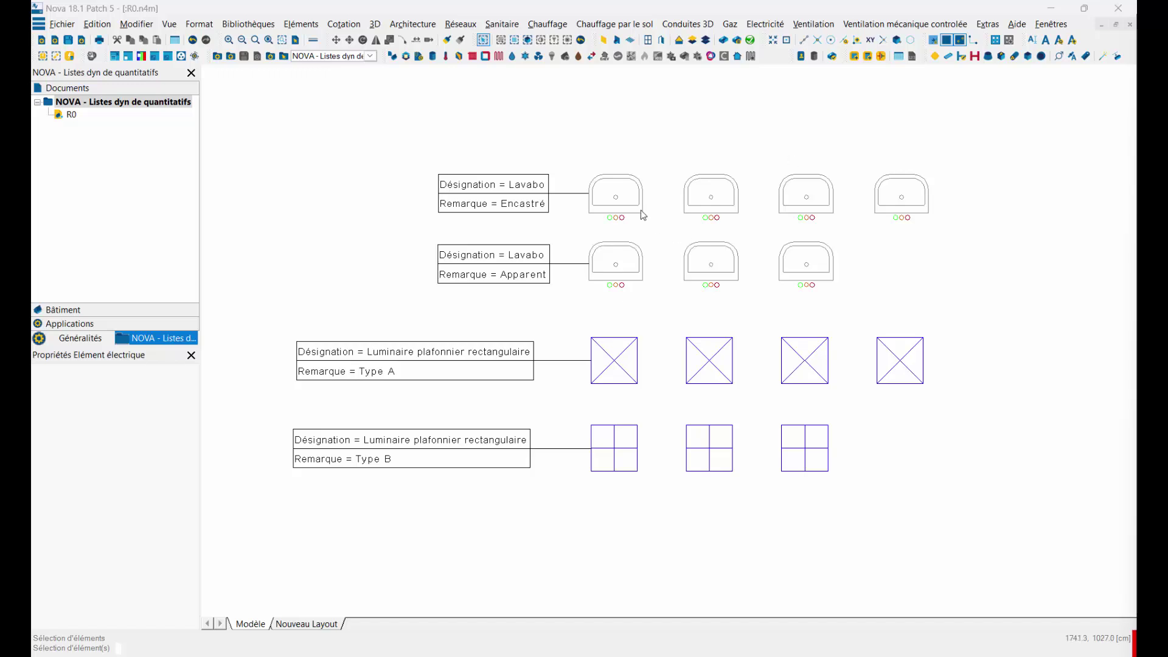
- Look up the class ID ($Typeid) in the element info of the first Lavabo marked Encastré
right_click(609, 180)
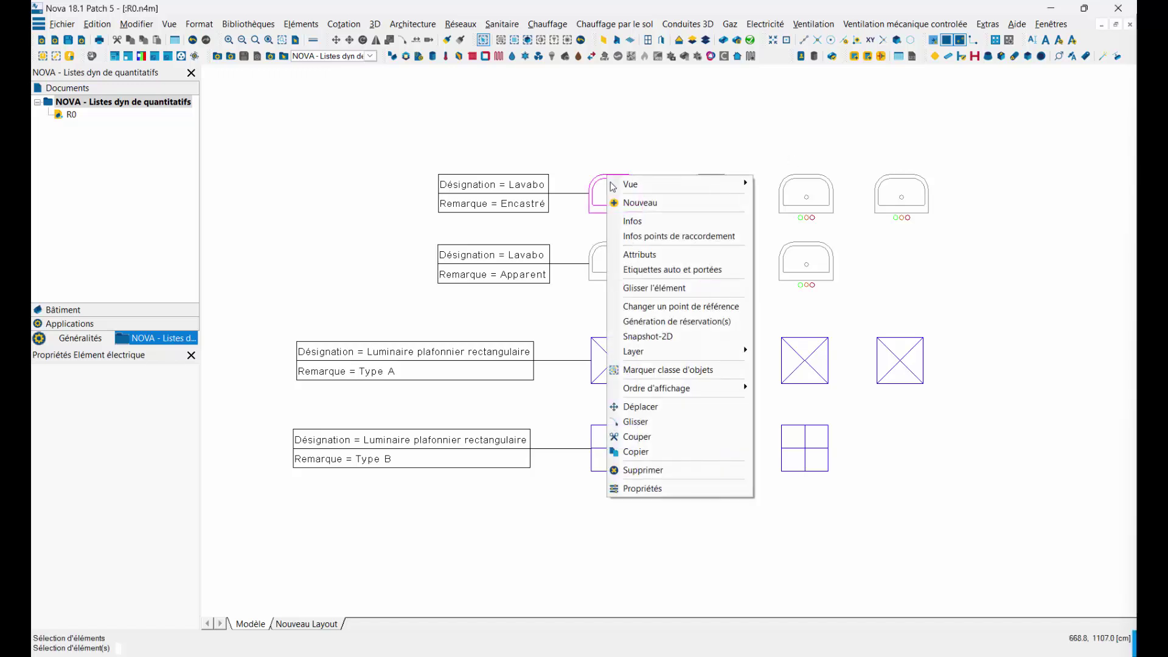
left_click(638, 221)
left_click(610, 329)
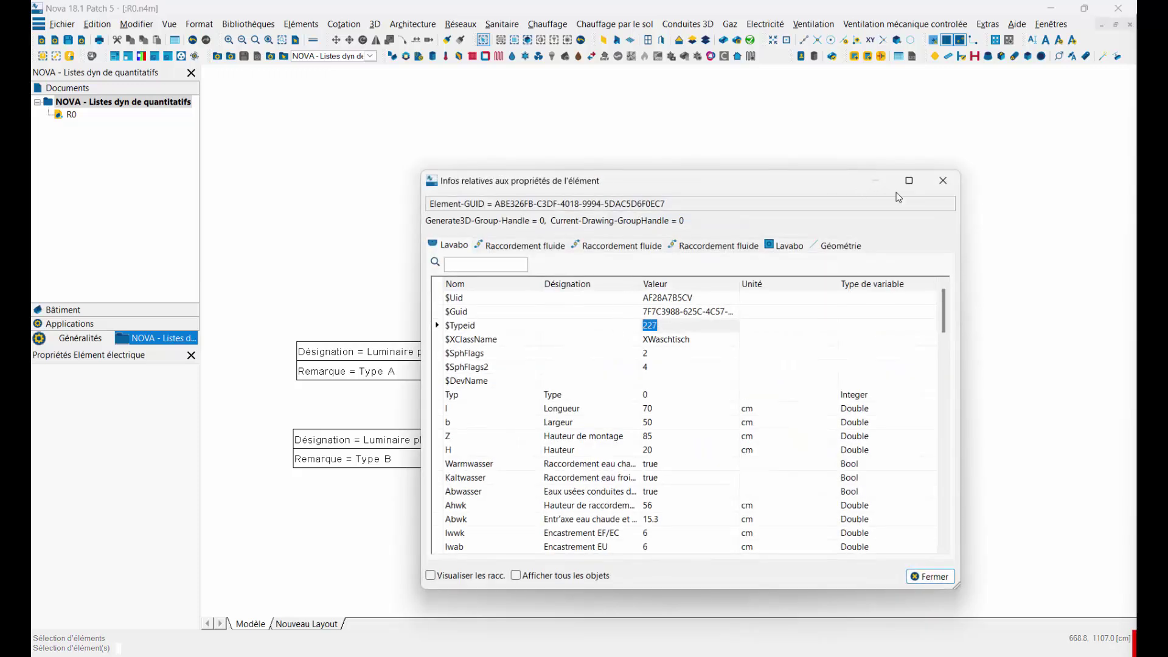
left_click(943, 181)
- Look up the class ID ($Typeid) in the element info of the first Type A rectangular ceiling luminaire
right_click(628, 341)
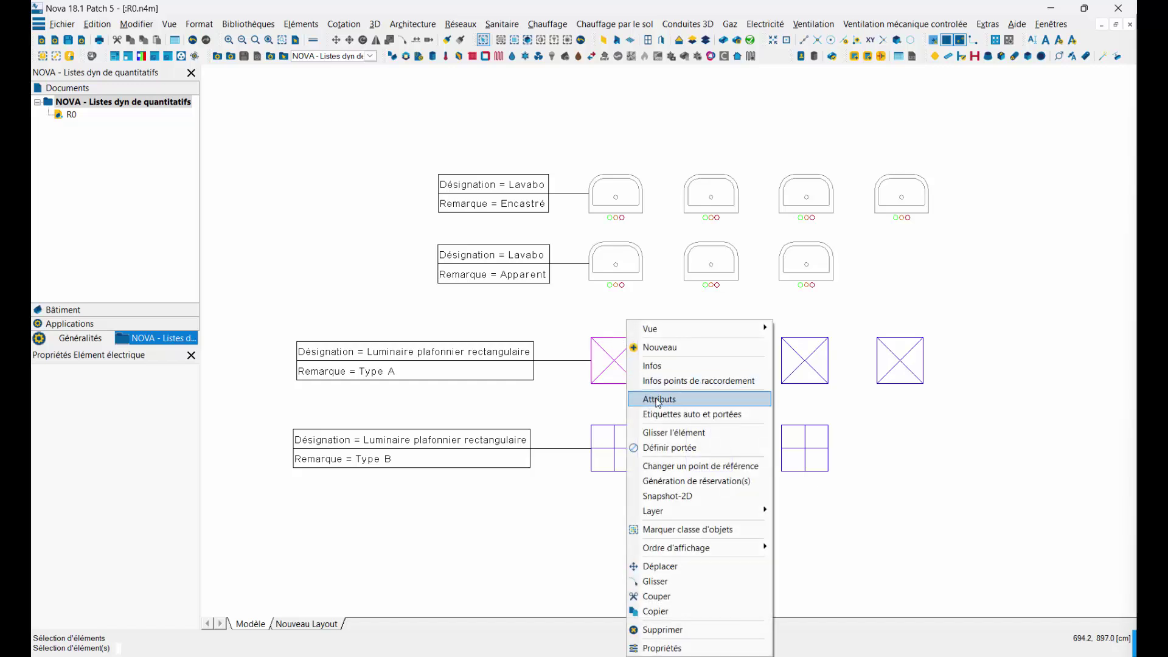
left_click(653, 366)
left_click(613, 329)
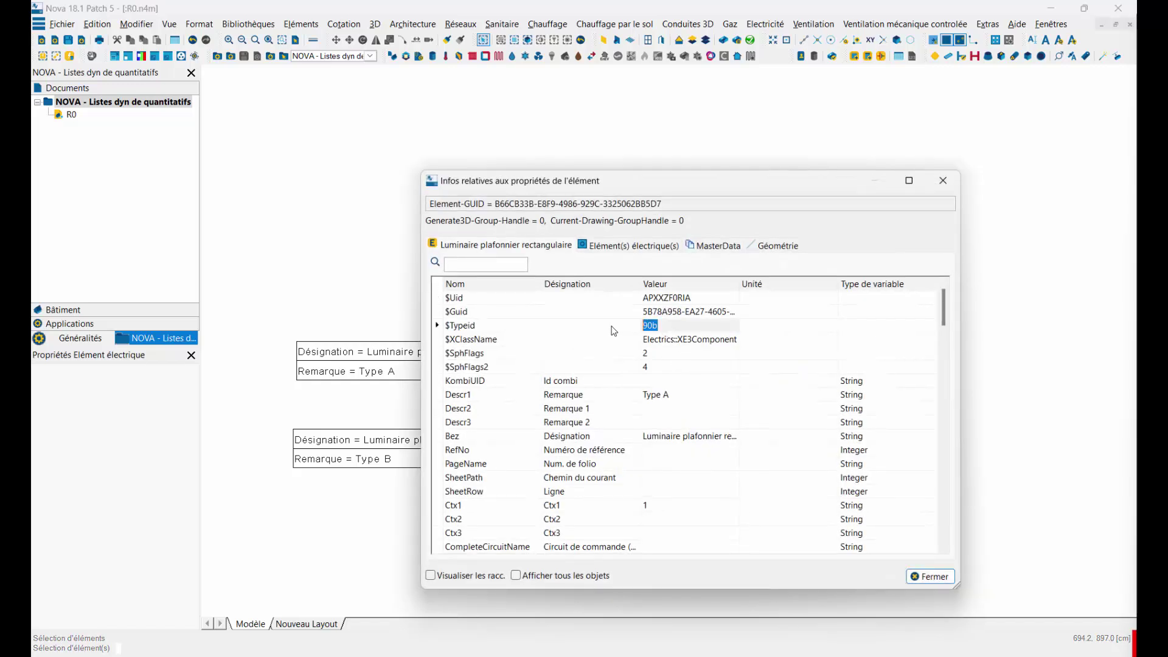
left_click(944, 187)
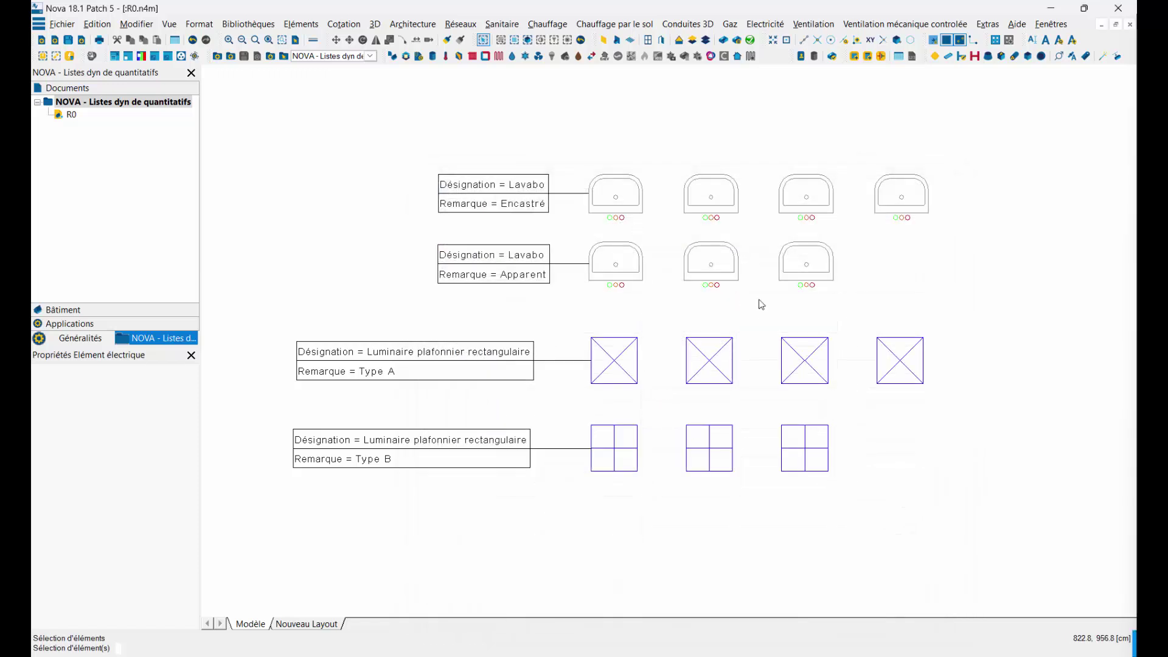
- Open the project's dynamic quantity lists (Listes dynamiques de quantitatifs) and go to the property and table settings
scroll(438, 331, "up", 3)
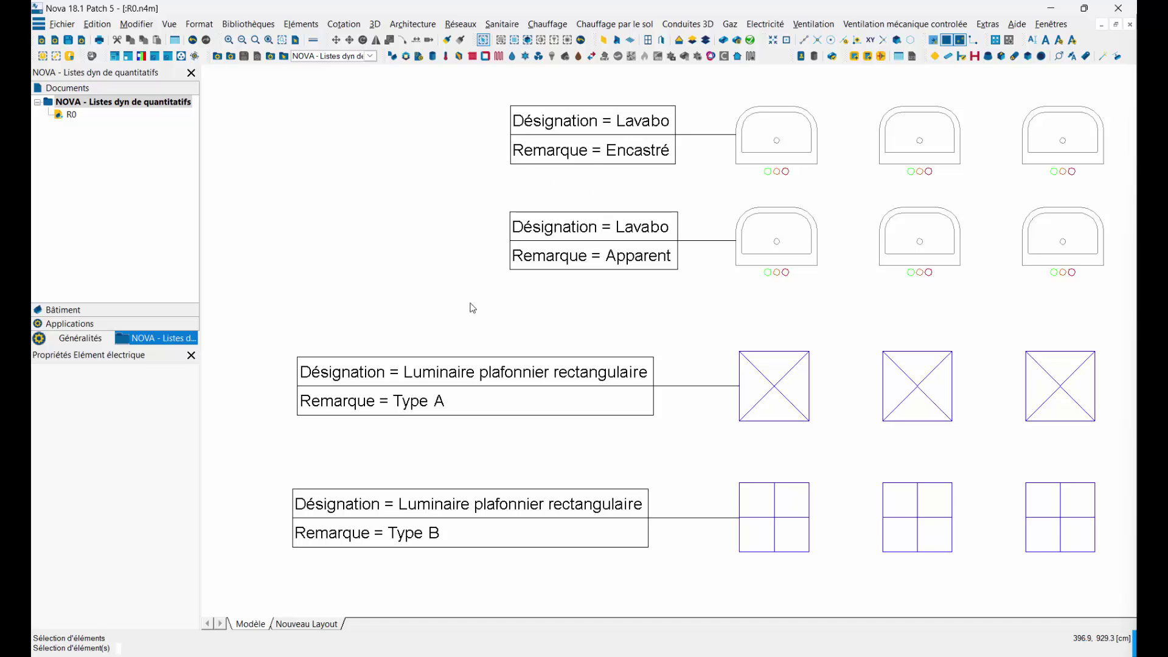
scroll(651, 297, "down", 2)
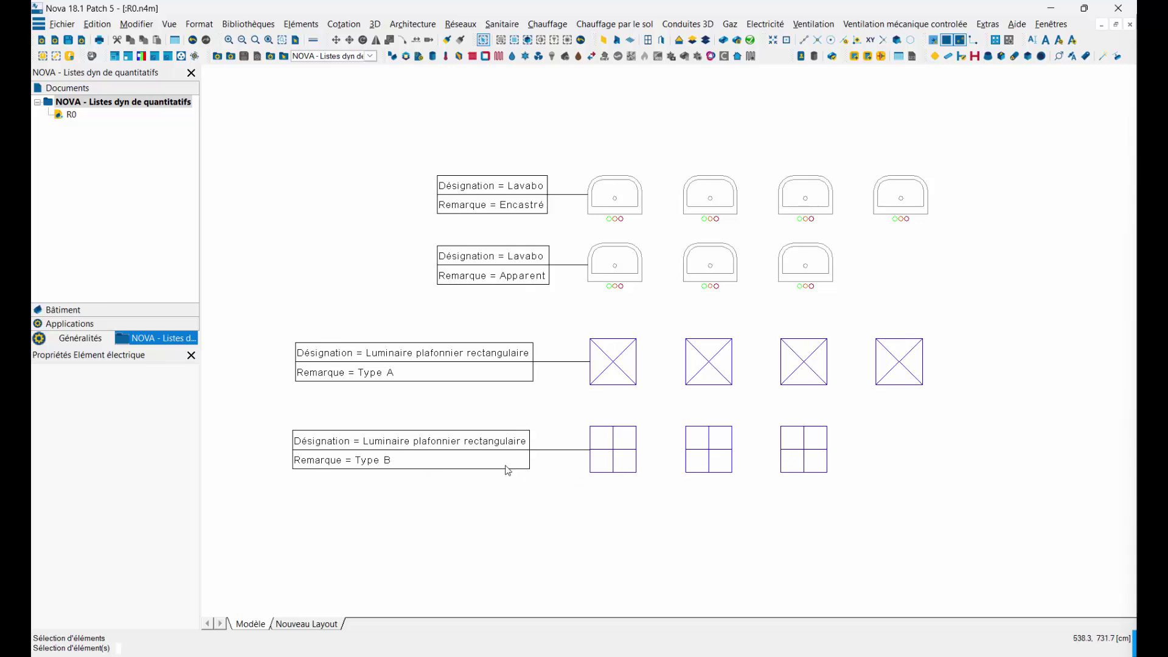
left_click(62, 27)
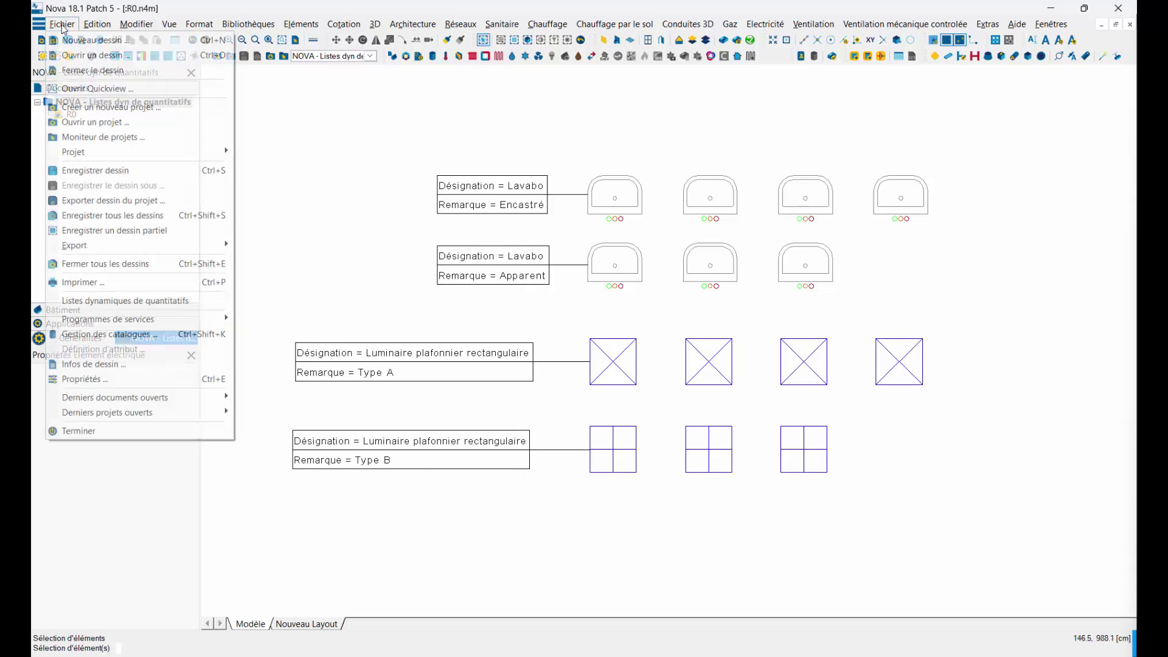
left_click(108, 302)
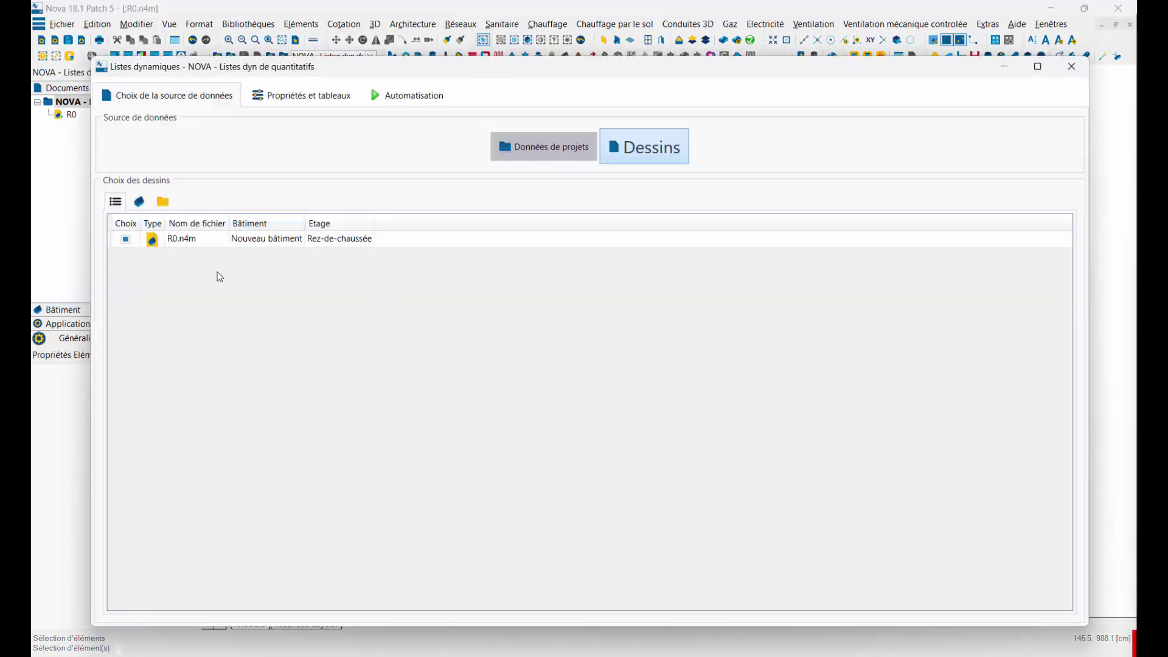
left_click(279, 94)
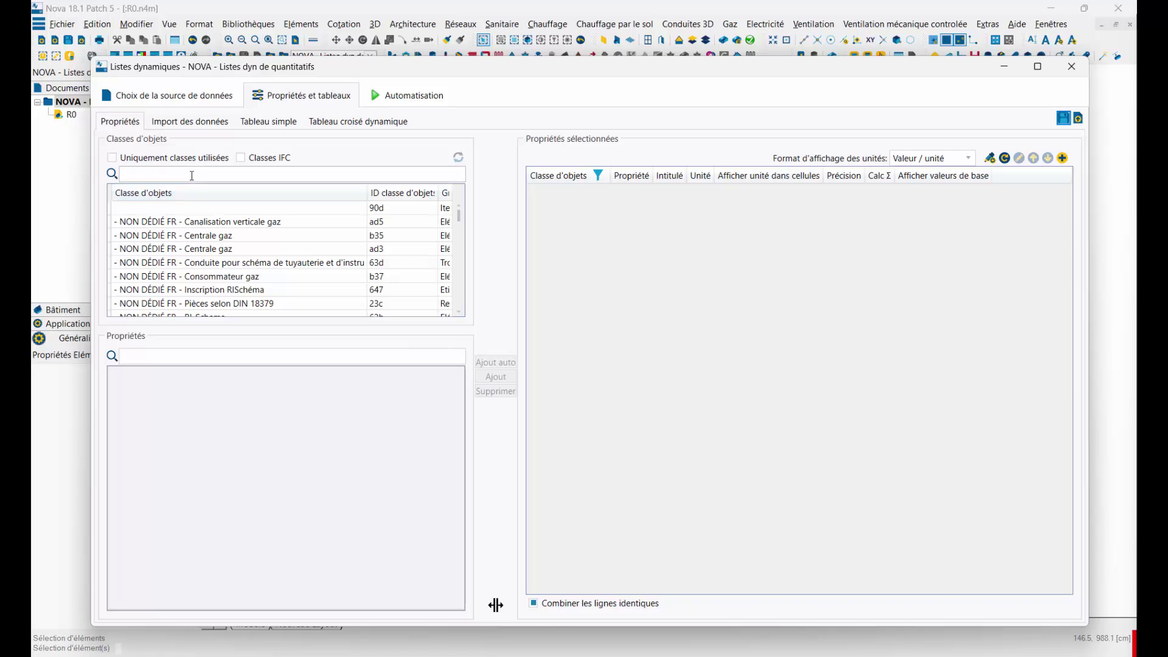
- Search the object classes for "Lavabo", limit them to the classes used, and select the Lavabo class
mouse_move(458, 215)
left_mouse_down()
mouse_move(459, 318)
mouse_move(459, 194)
left_mouse_up()
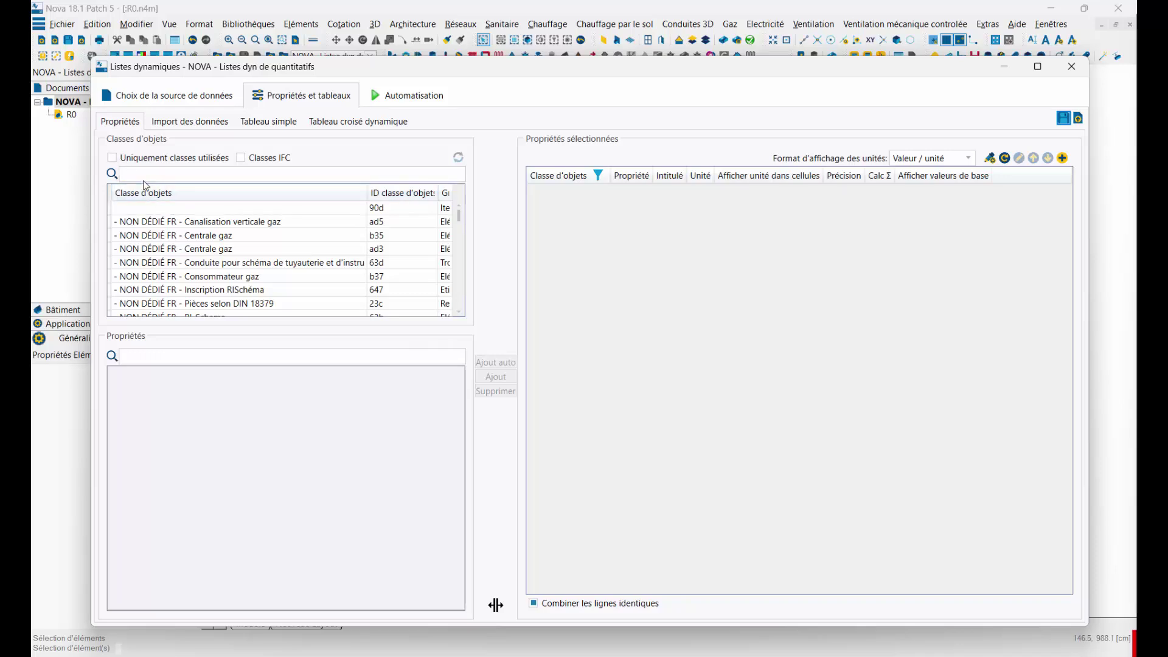
left_click(149, 176)
type("Lavabo")
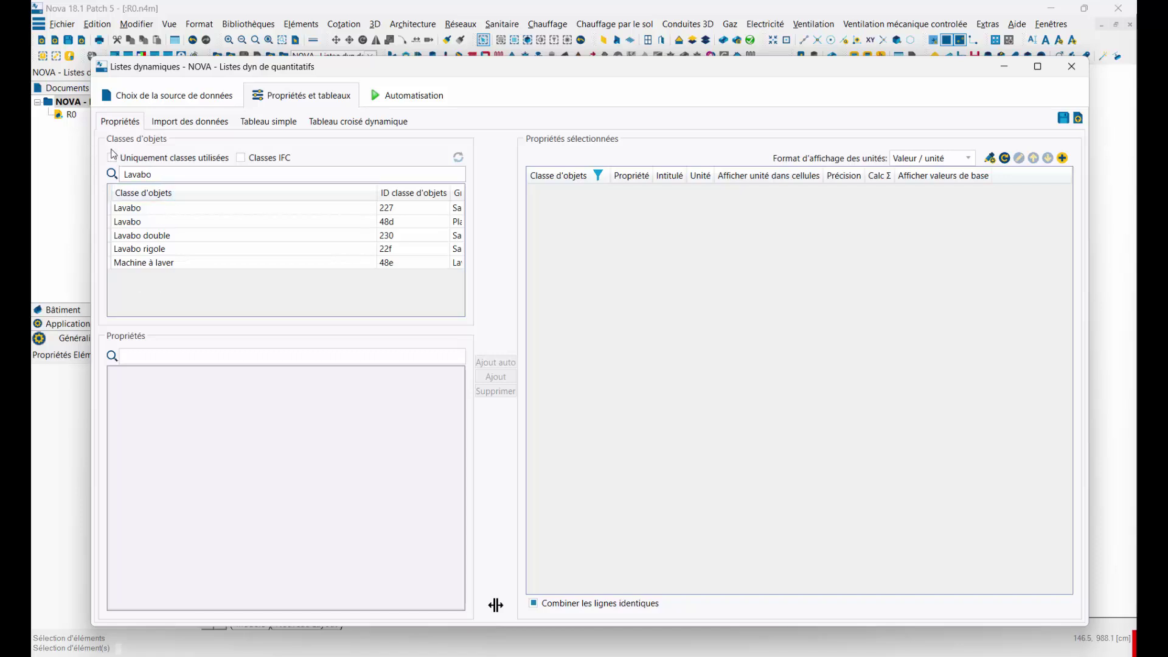
left_click(112, 159)
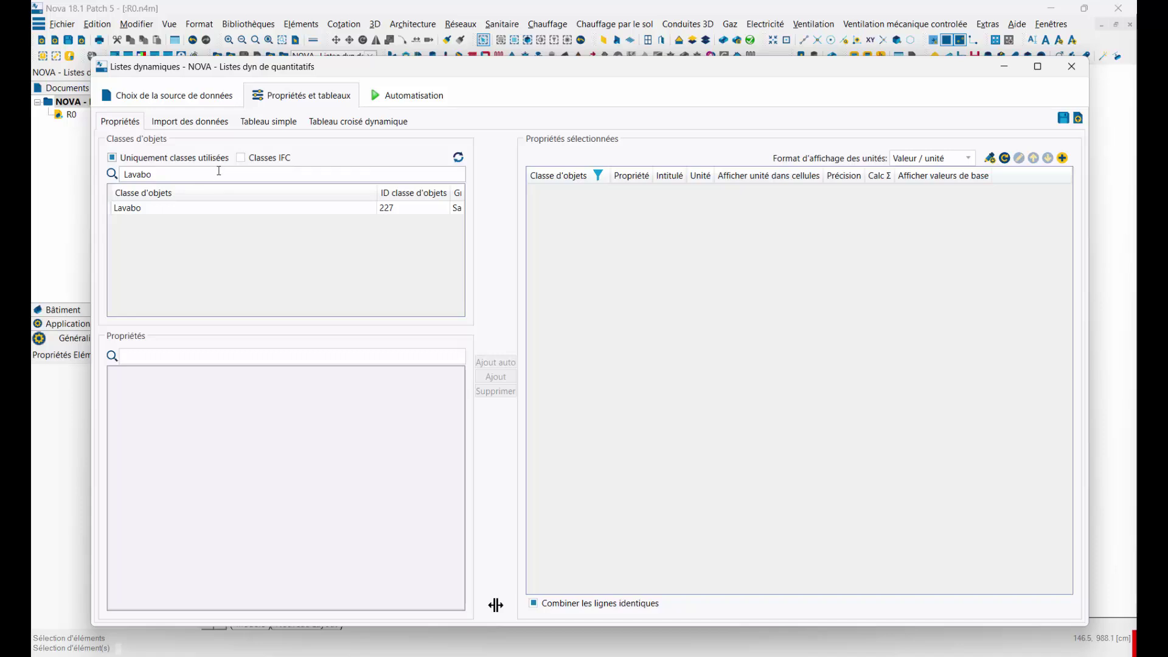
left_click(166, 209)
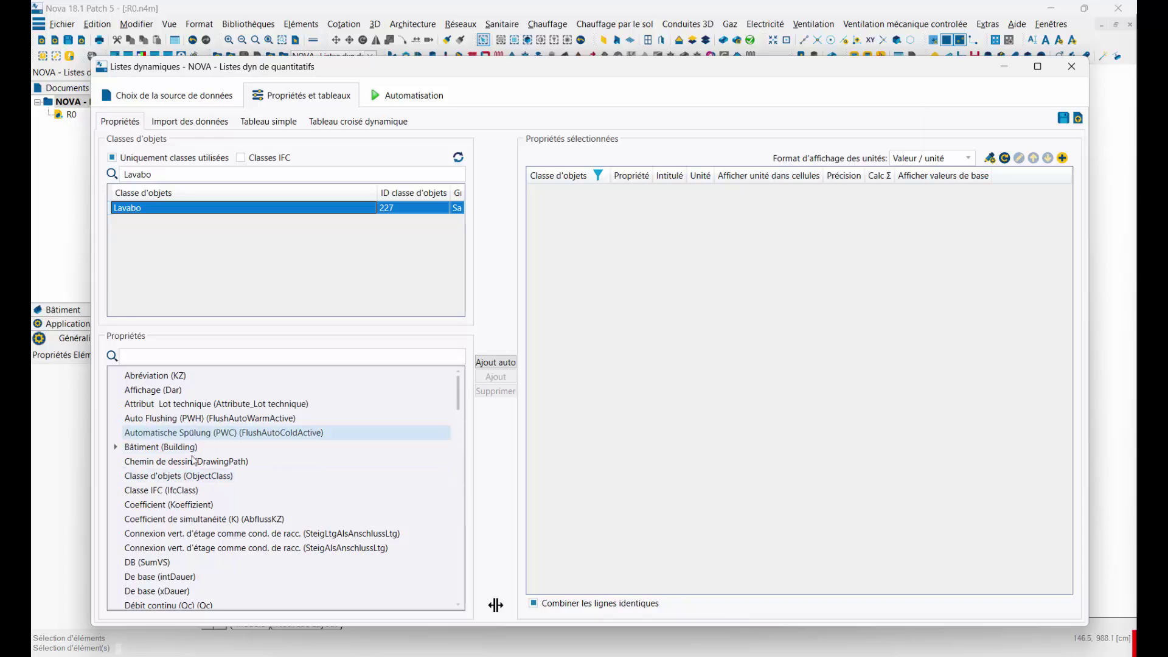
- Add the Lavabo property Désignation (Bez) to the selected properties
scroll(188, 456, "down", 1)
scroll(189, 459, "down", 3)
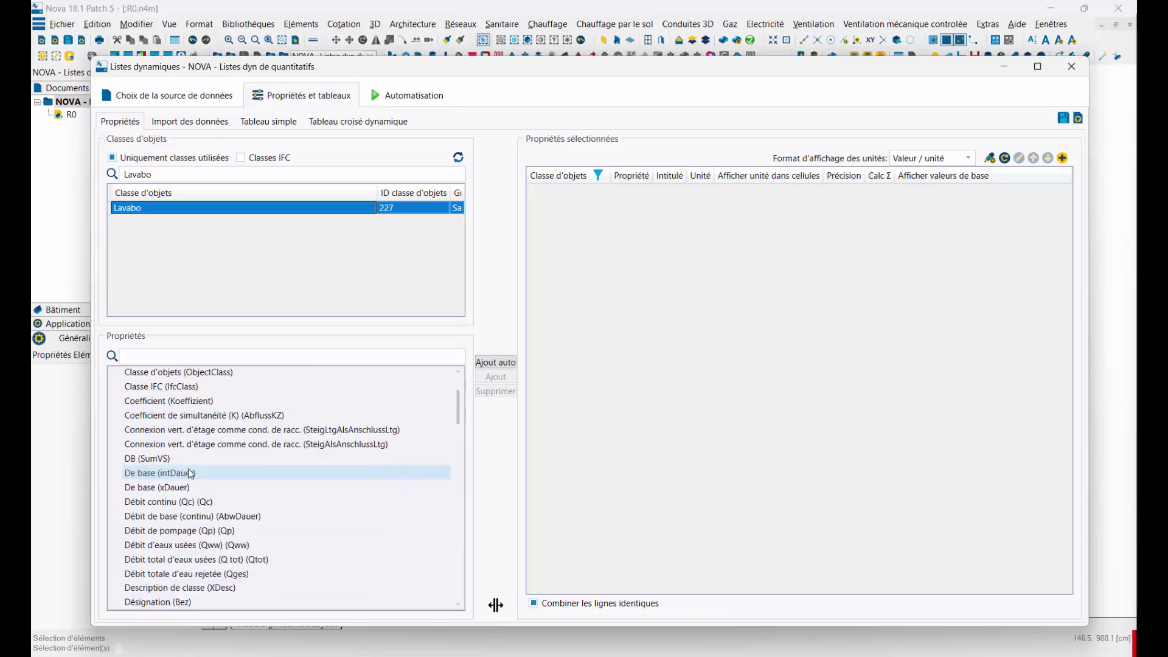
left_click(163, 570)
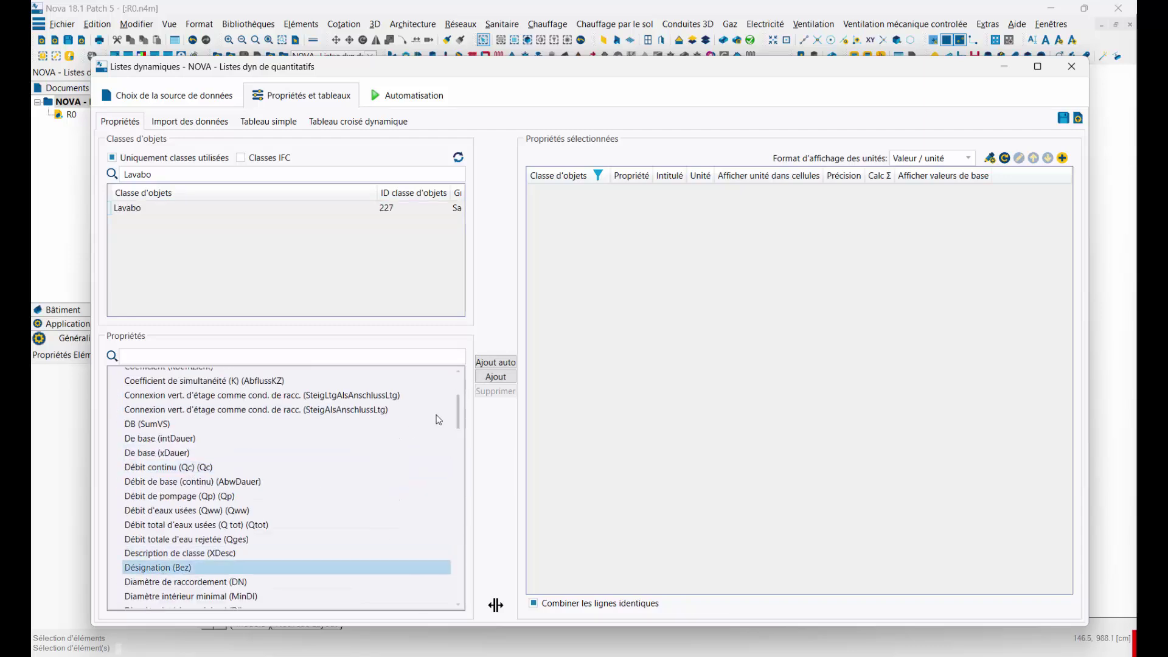
left_click(495, 377)
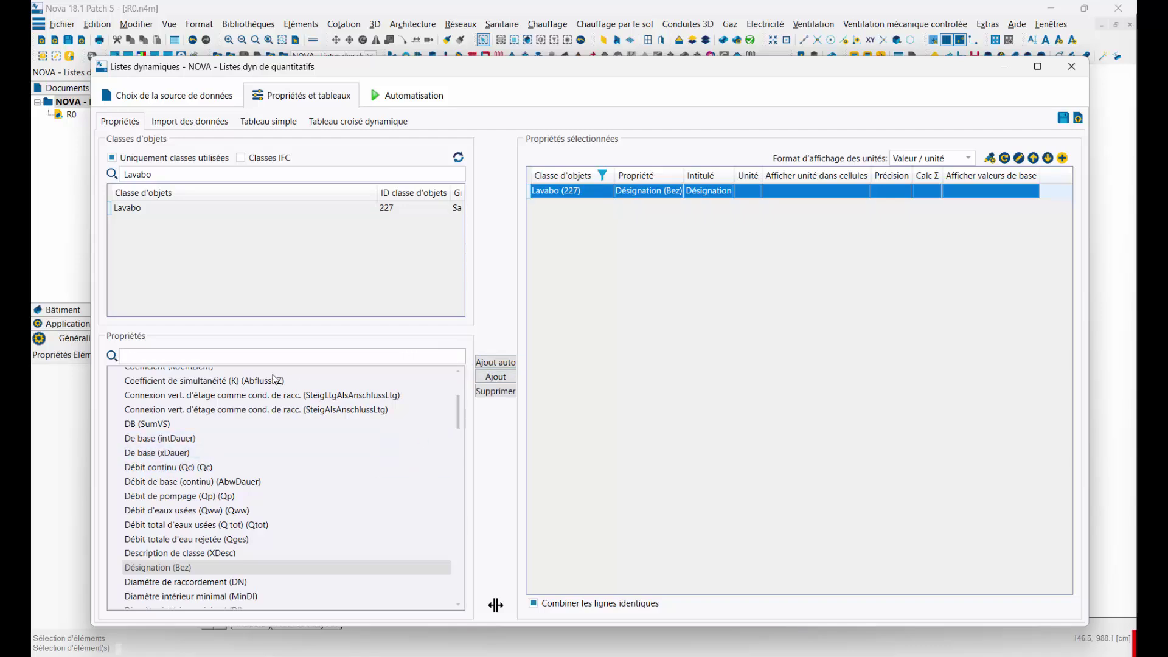
- Search the Lavabo properties for "Remarque" and add Remarque (Bem) to the selected properties
left_click(148, 357)
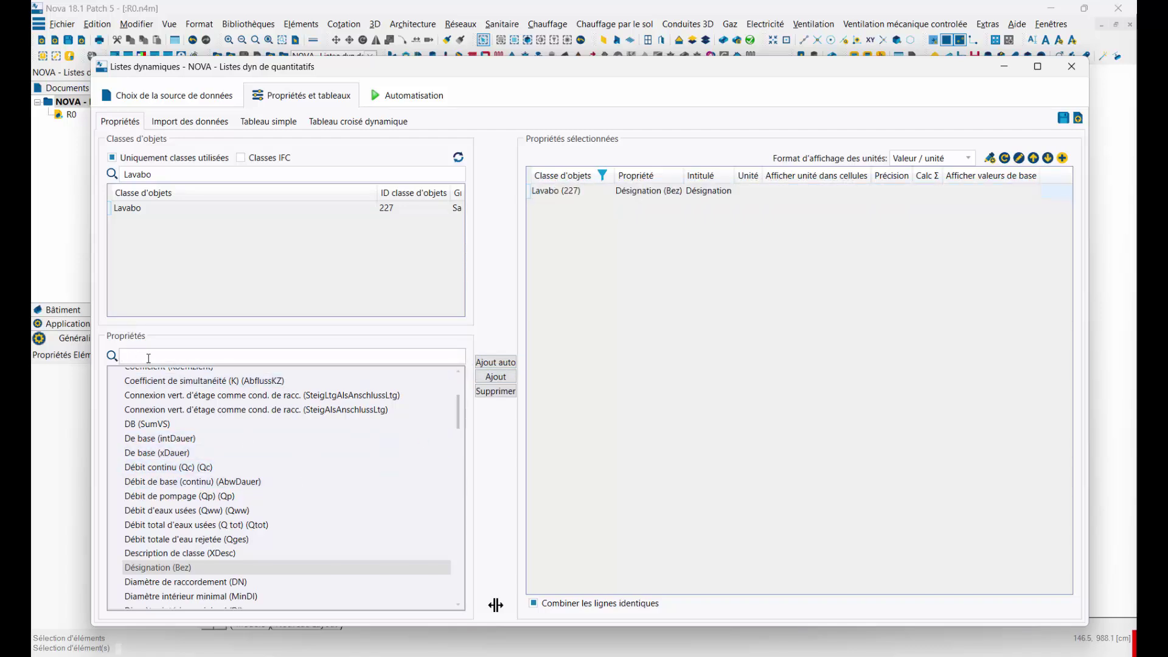
type("Remarque")
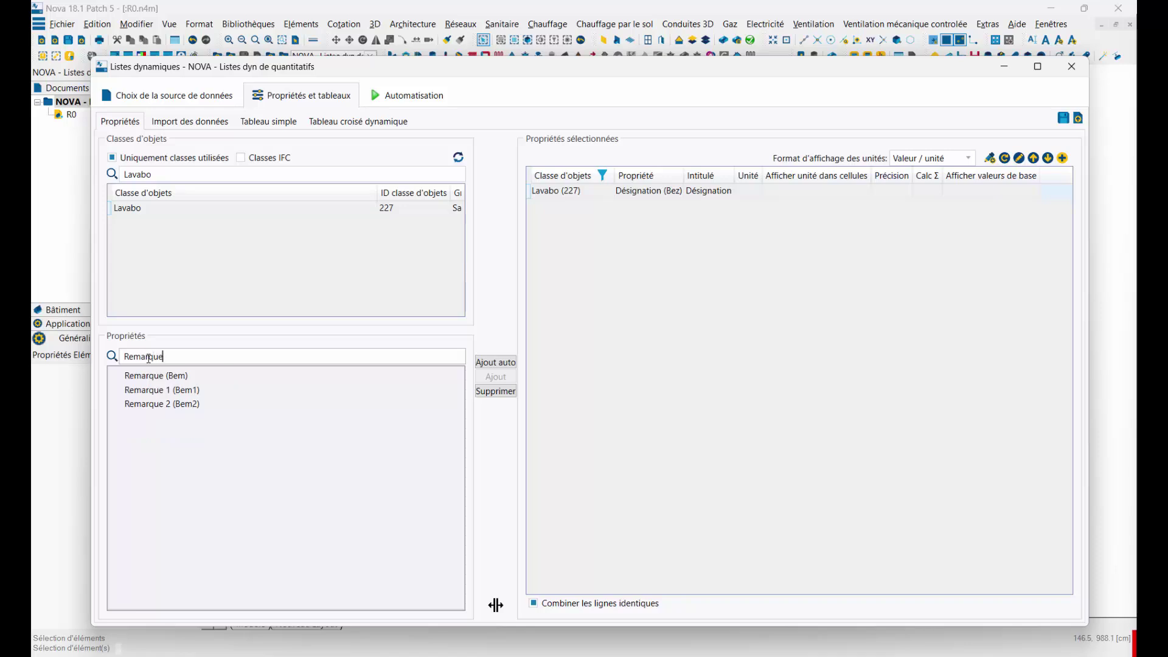
left_click(156, 375)
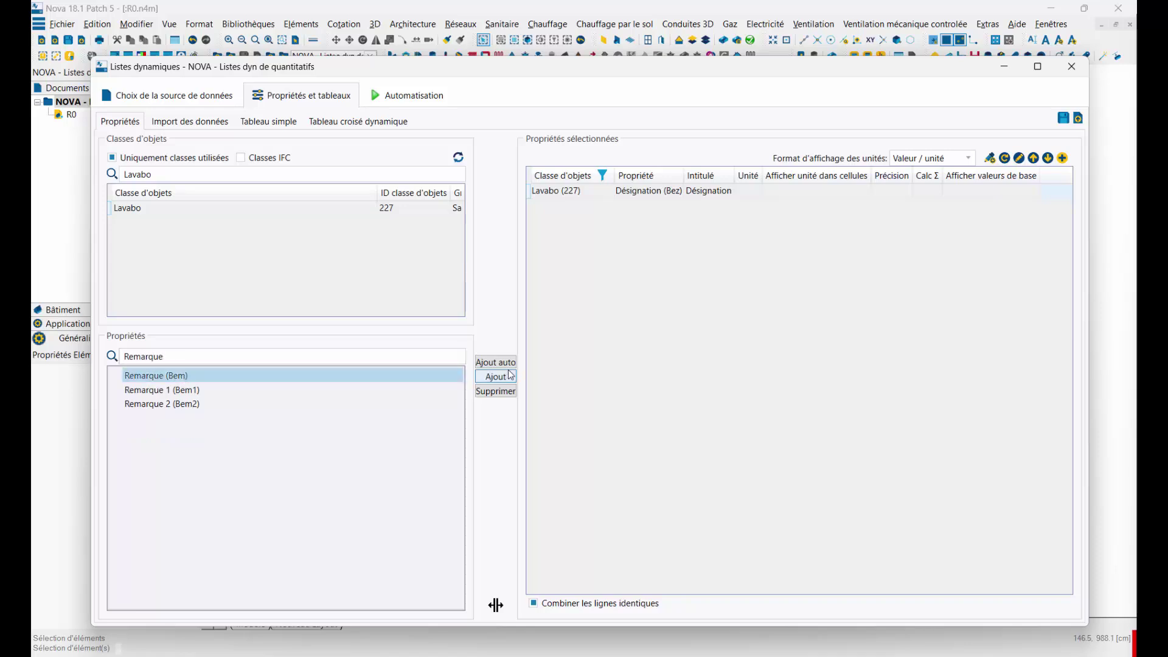
left_click(496, 376)
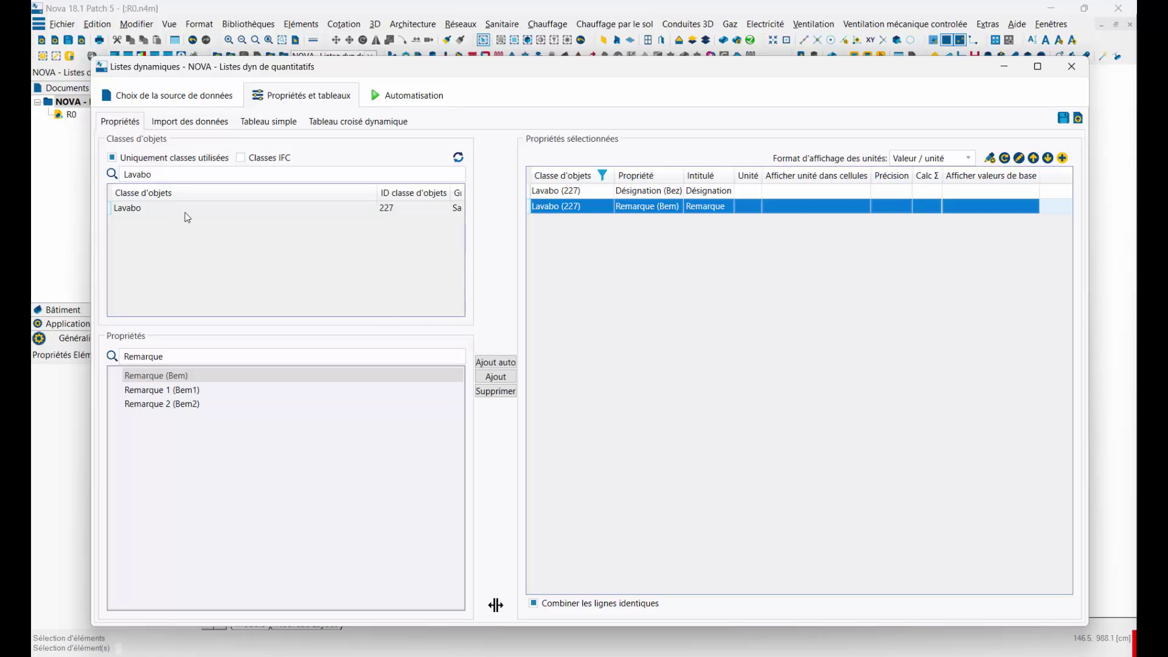
- Clear the "Lavabo" class search, keep only the classes used, and select Elément électrique
left_click(154, 174)
left_click(112, 157)
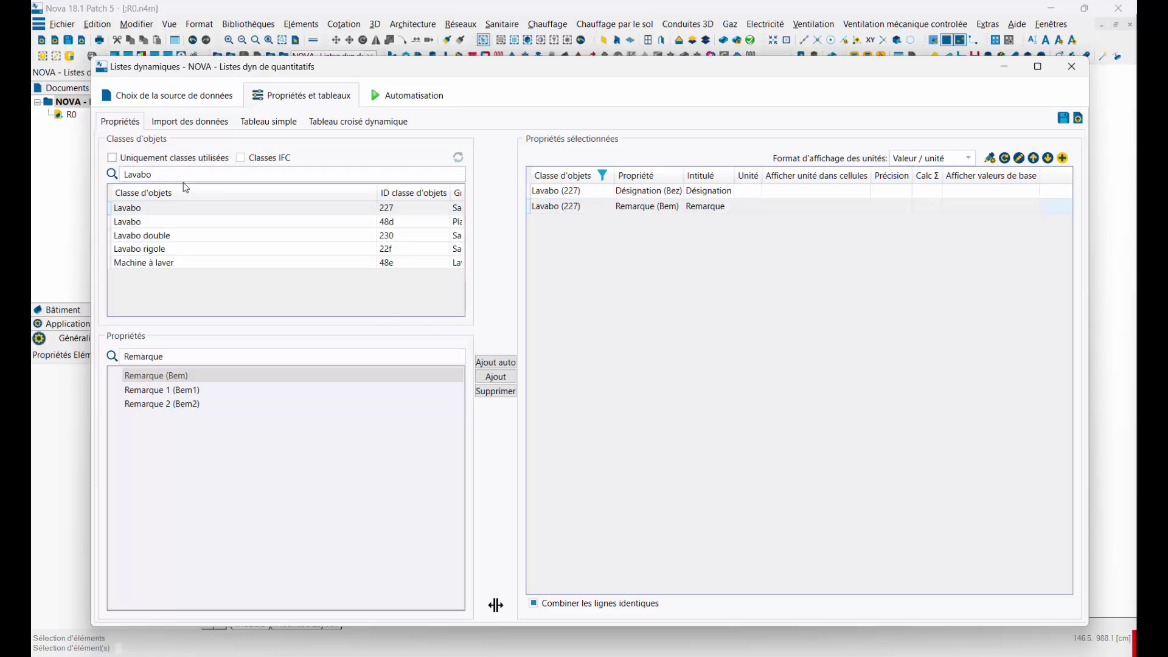
key("ctrl+a")
type("E")
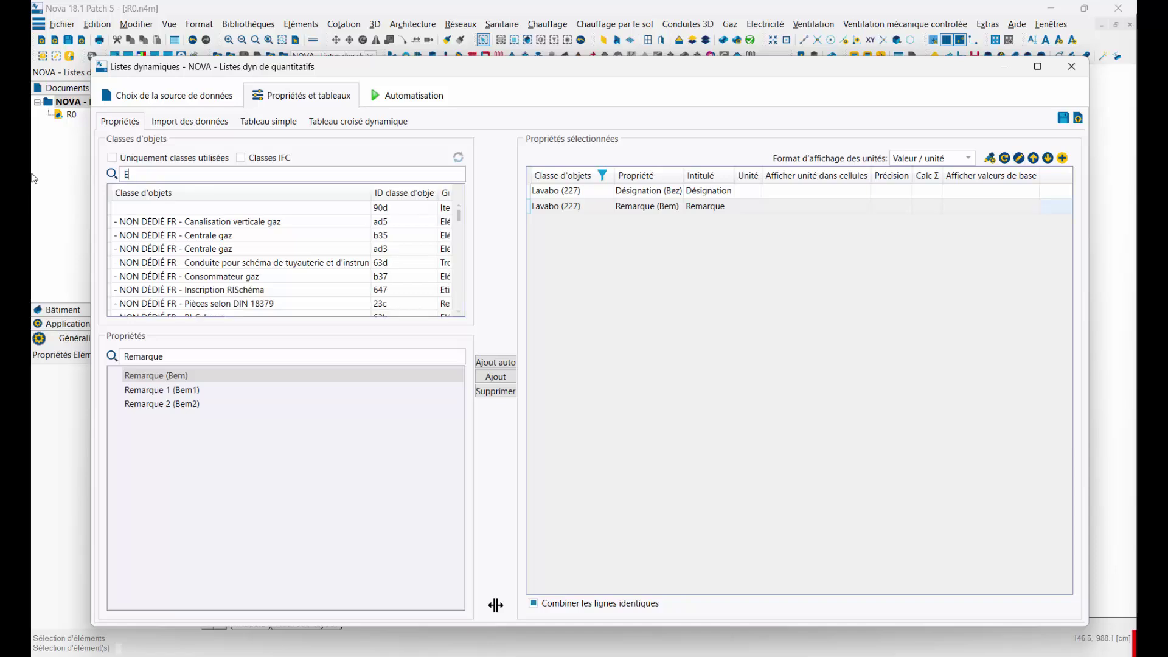
left_click(112, 157)
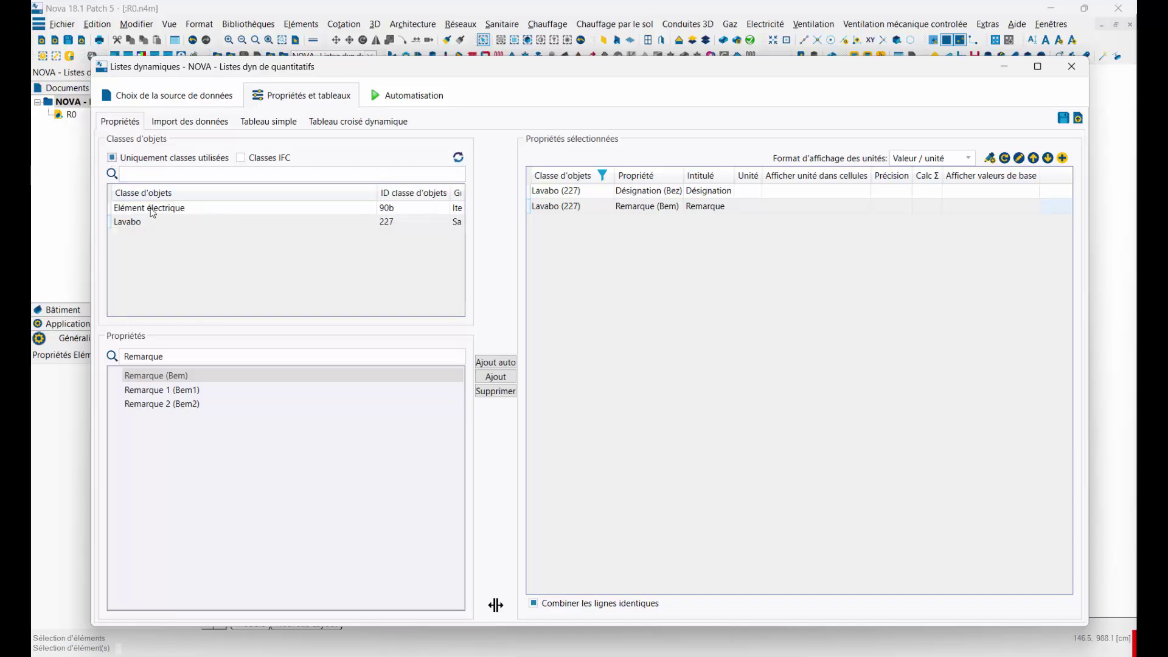
left_click(153, 209)
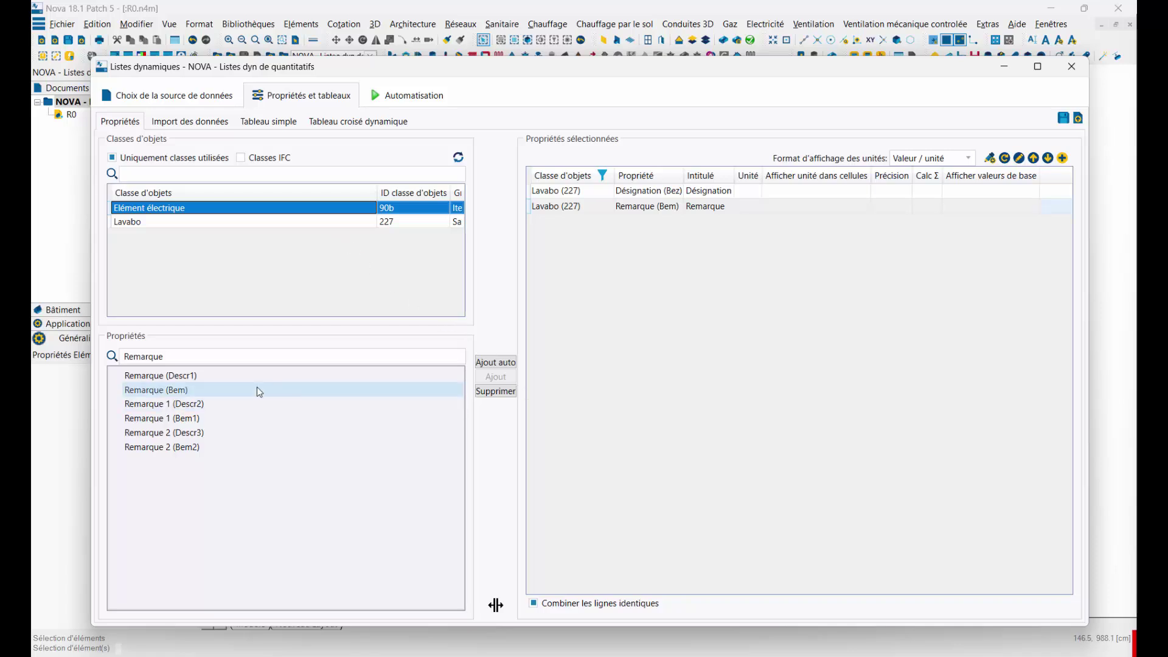
- Clear the "Remarque" property search and review the two selected Lavabo properties
double_click(170, 356)
key("BackSpace")
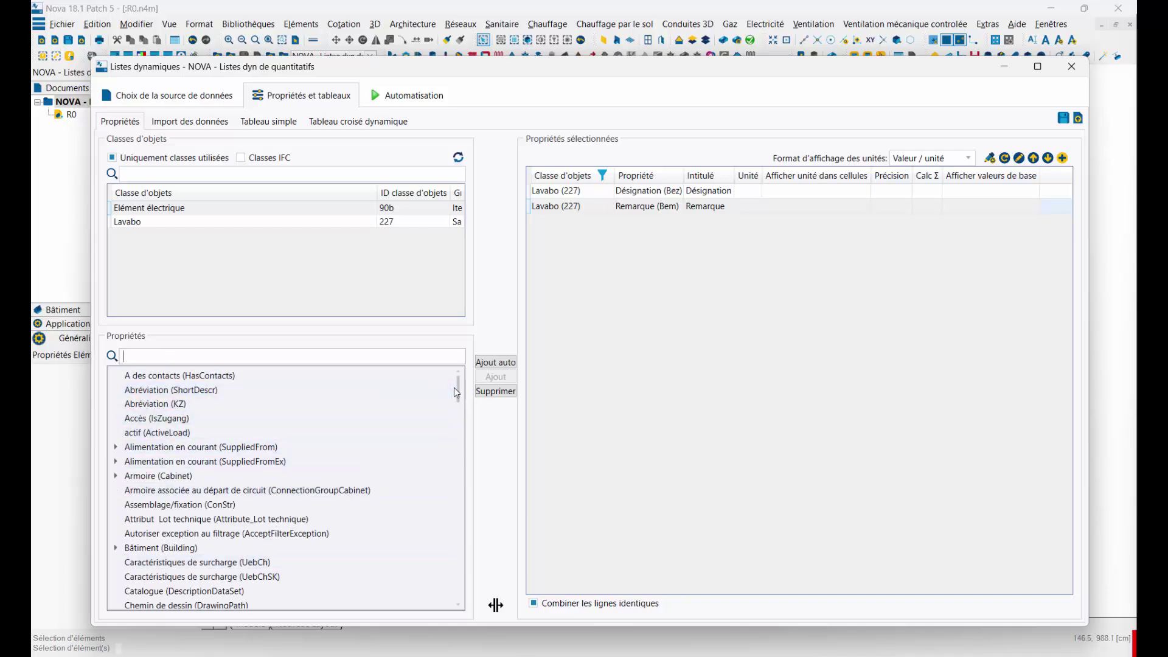
mouse_move(458, 402)
left_mouse_down()
mouse_move(460, 445)
mouse_move(458, 399)
left_mouse_up()
left_click(707, 210)
left_click(716, 193)
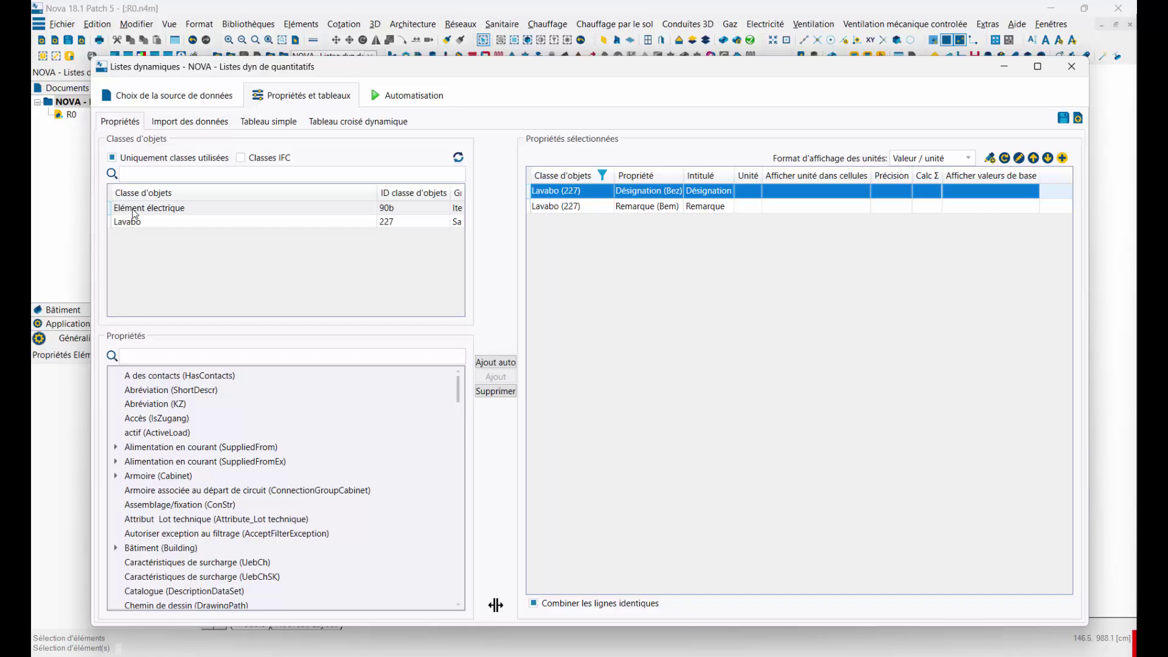
- Automatically add the Elément électrique properties that match the selected Lavabo properties Désignation and Remarque
left_click(134, 210)
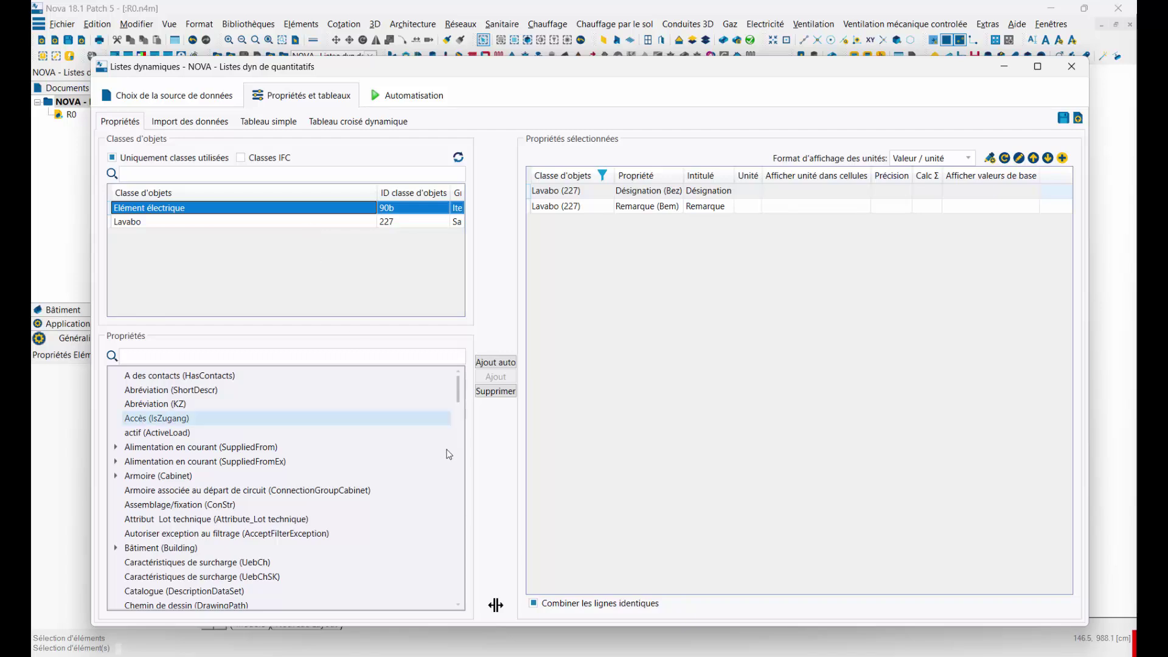
left_click_drag(456, 398, 378, 409)
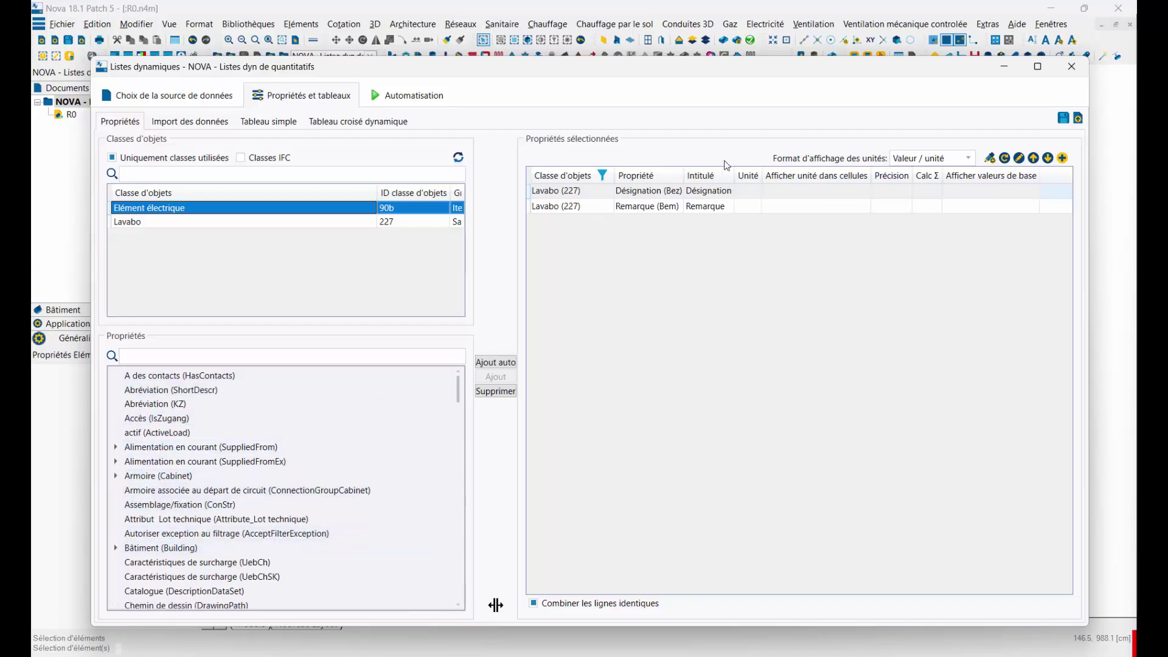
left_click(707, 207)
left_click(706, 193)
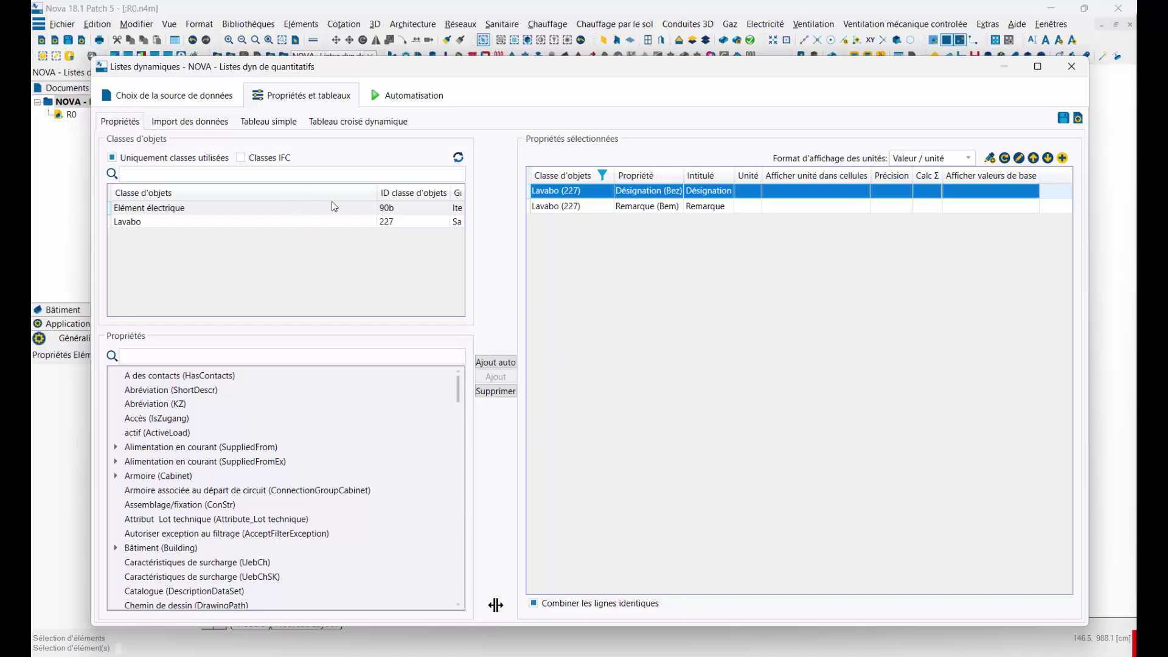
left_click(134, 212)
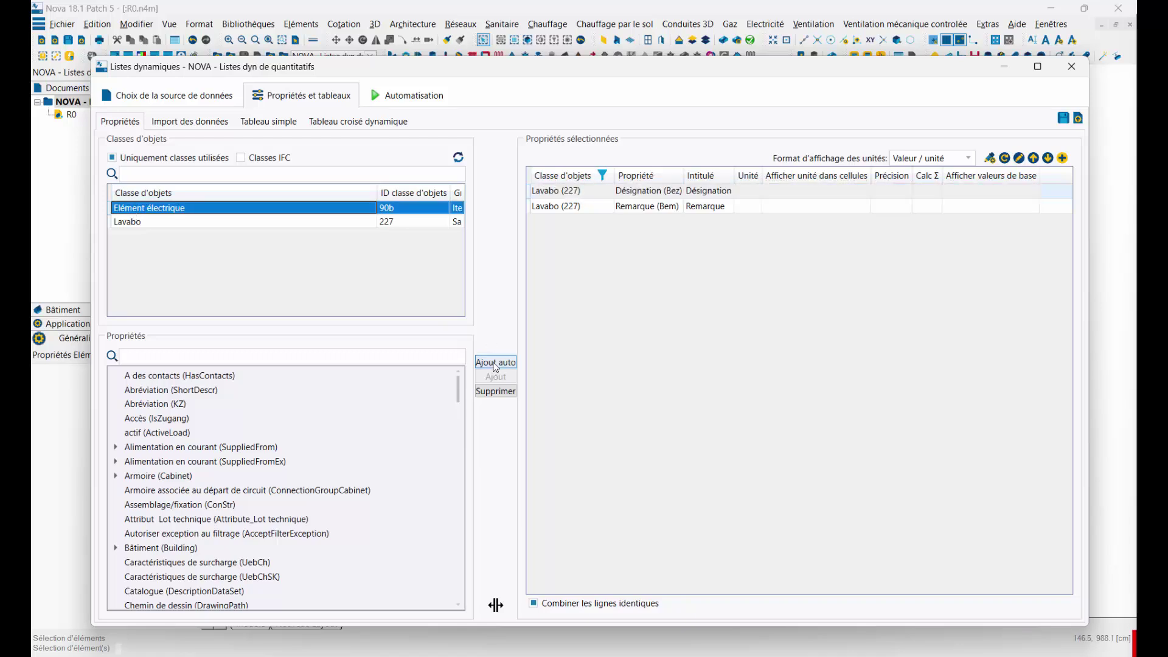
left_click(496, 363)
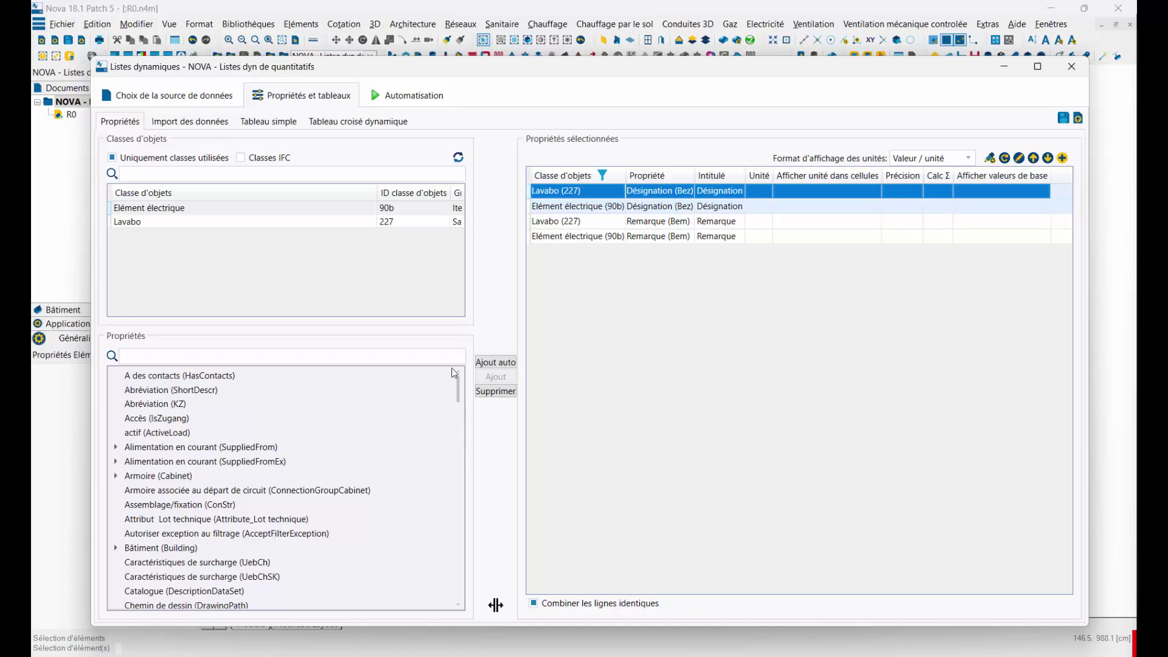
- Turn off the option that combines identical lines (Combiner les lignes identiques) for the selected properties
left_click(182, 208)
left_click(179, 222)
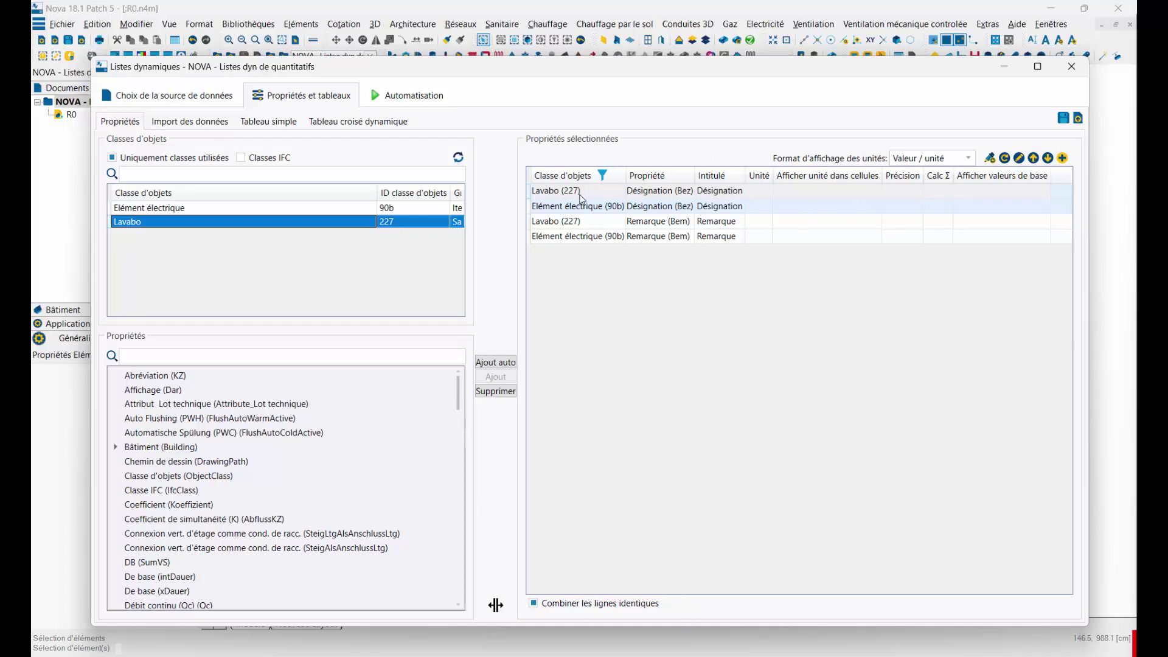
left_click(578, 194)
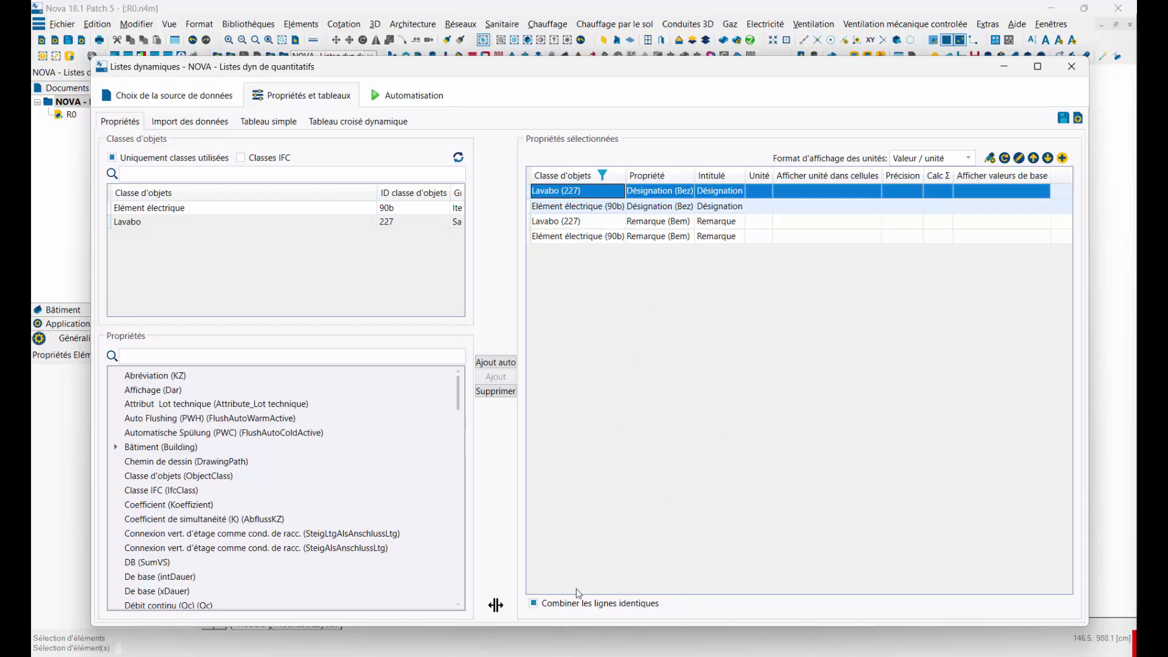
left_click(534, 603)
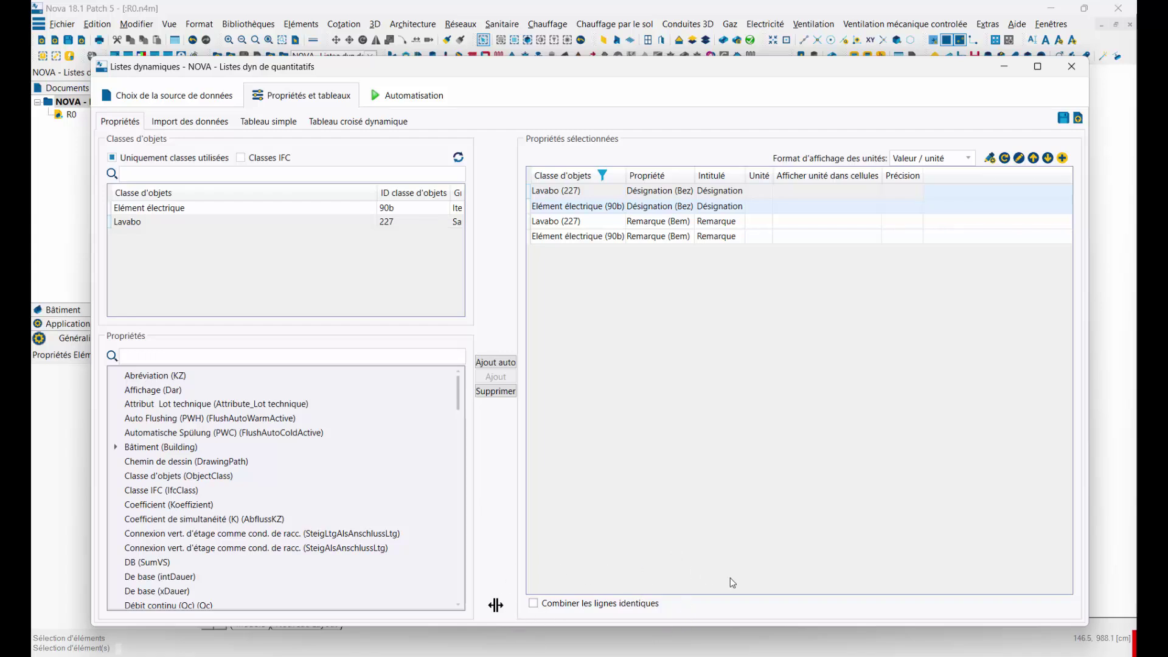
- Import the list data for the selected properties and widen the Désignation column to show the full names
left_click(186, 124)
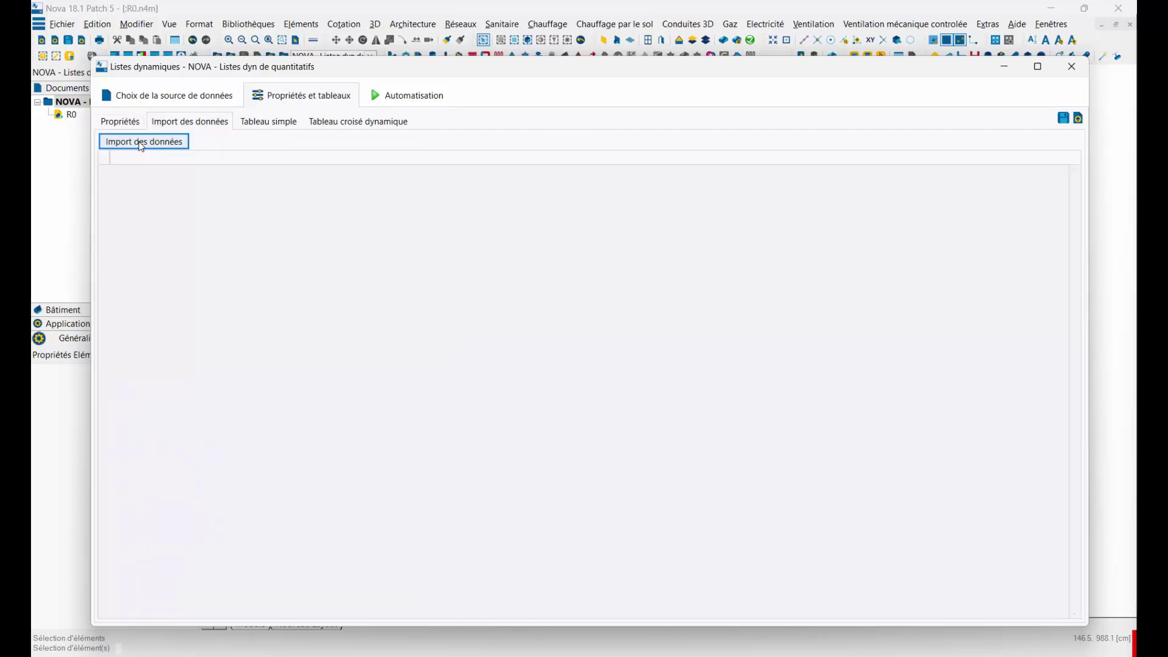
left_click(141, 143)
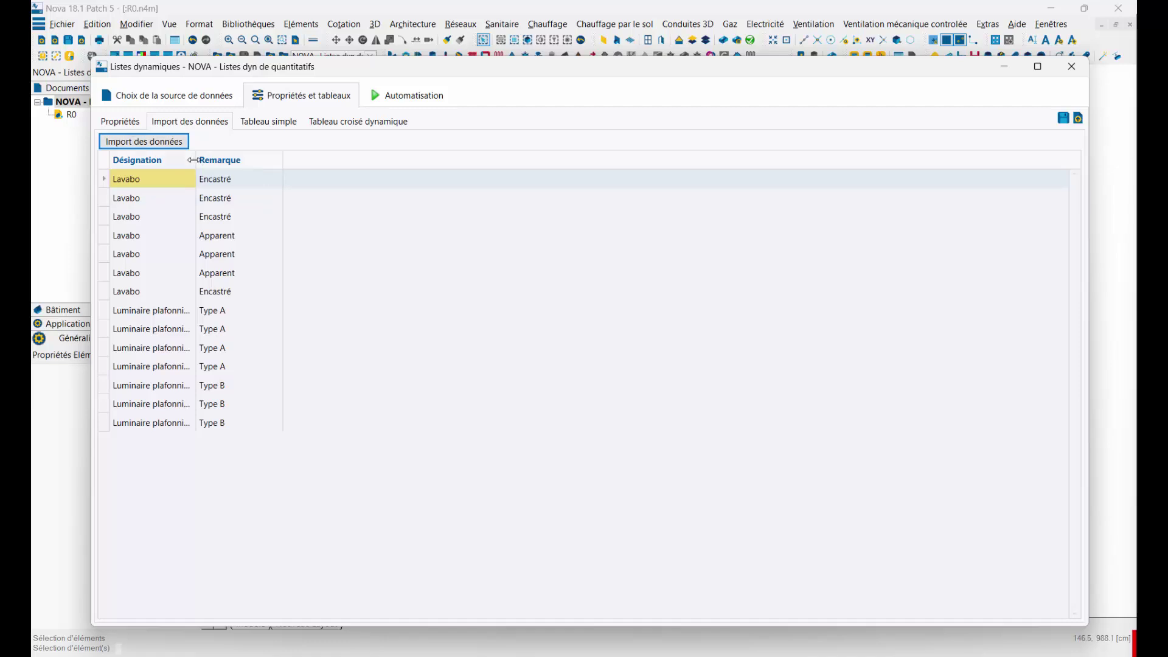
left_click_drag(193, 160, 274, 160)
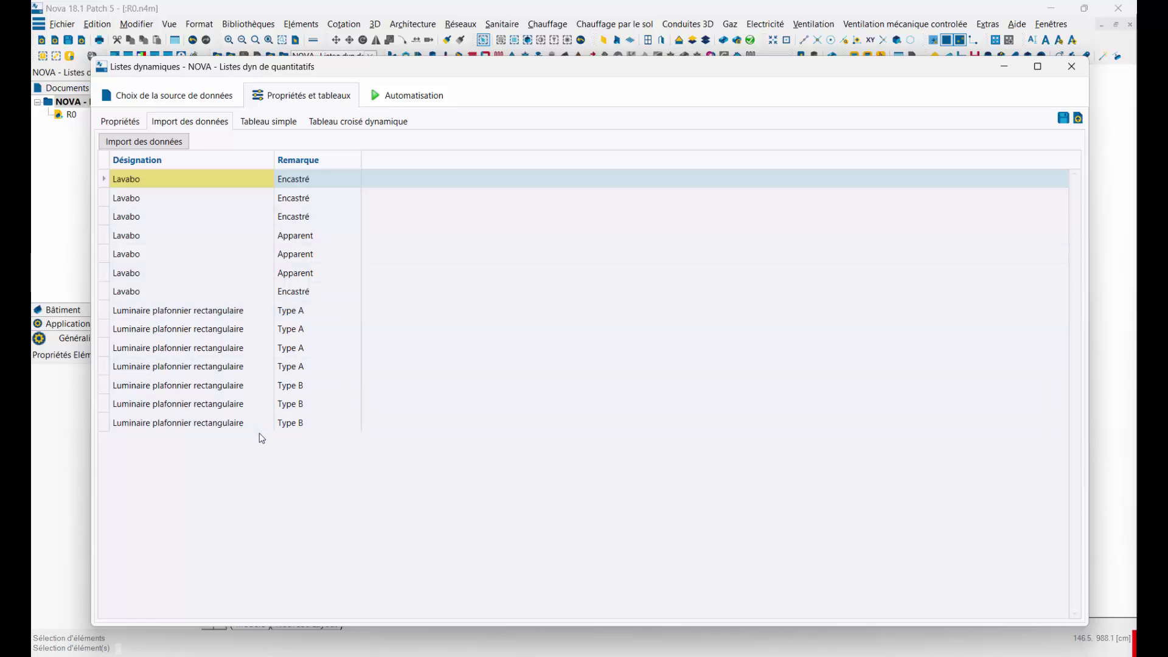
- Turn on Combiner les lignes identiques, re-import the data, and fit the width of the Nombre column
left_click(121, 122)
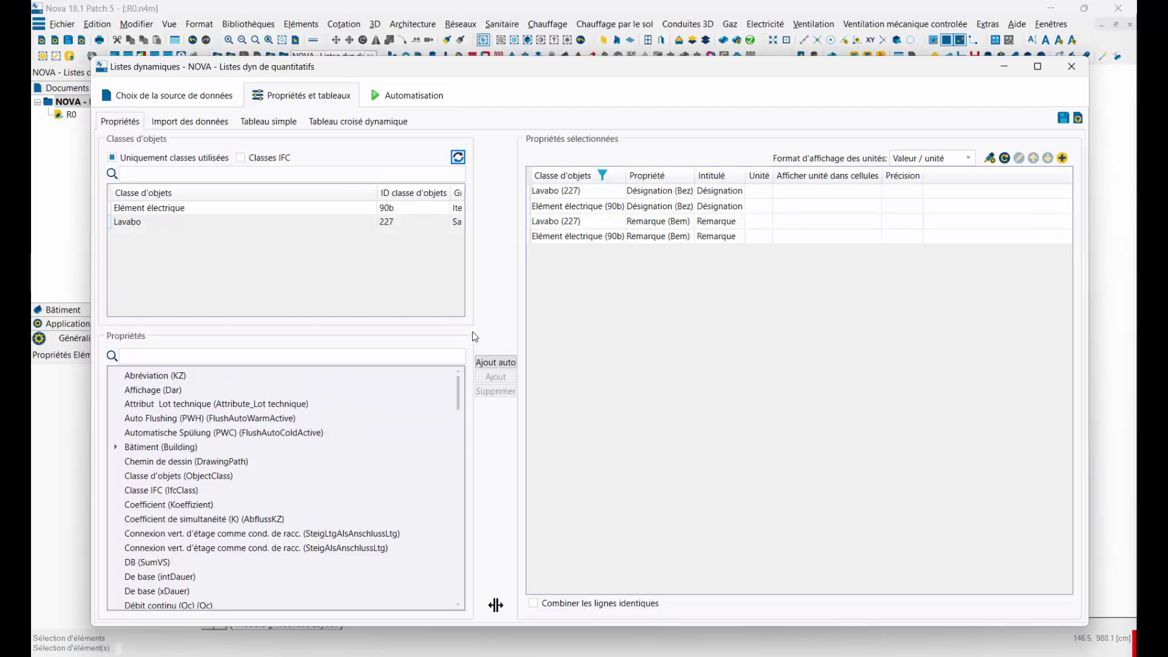
left_click(534, 604)
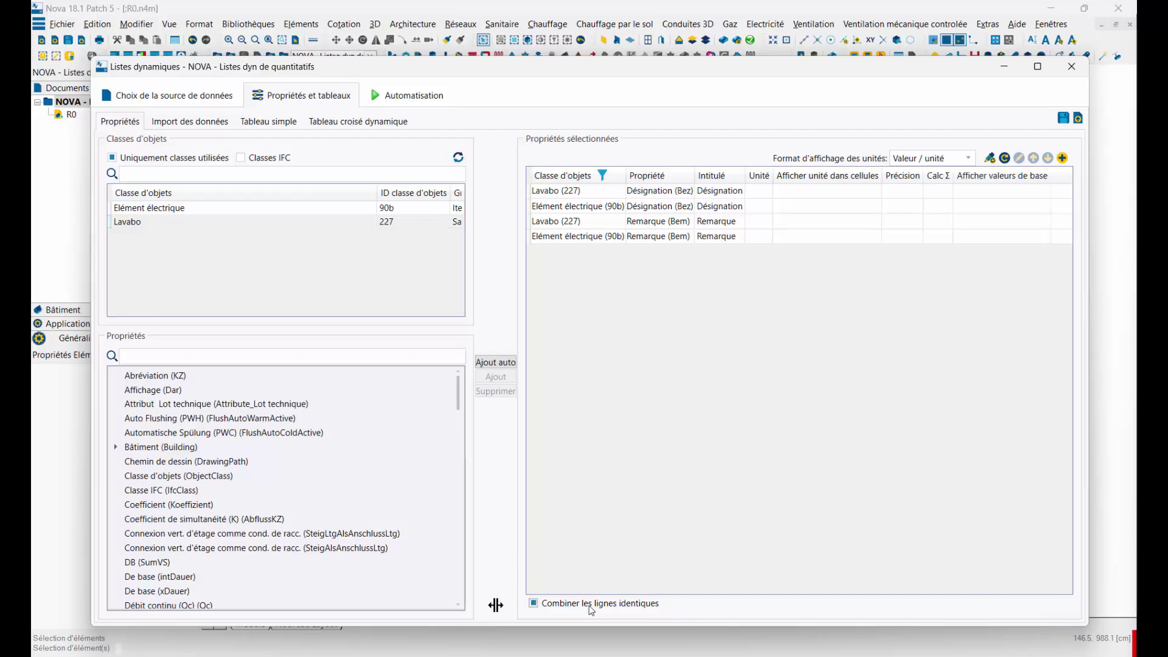
left_click(184, 122)
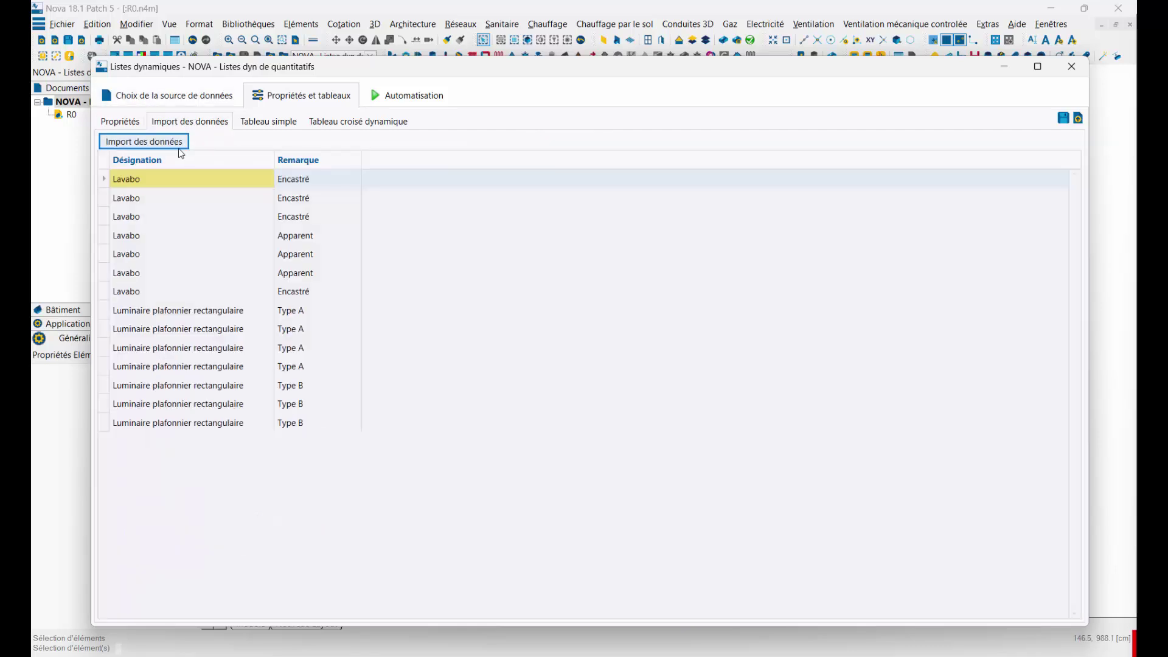
left_click(180, 143)
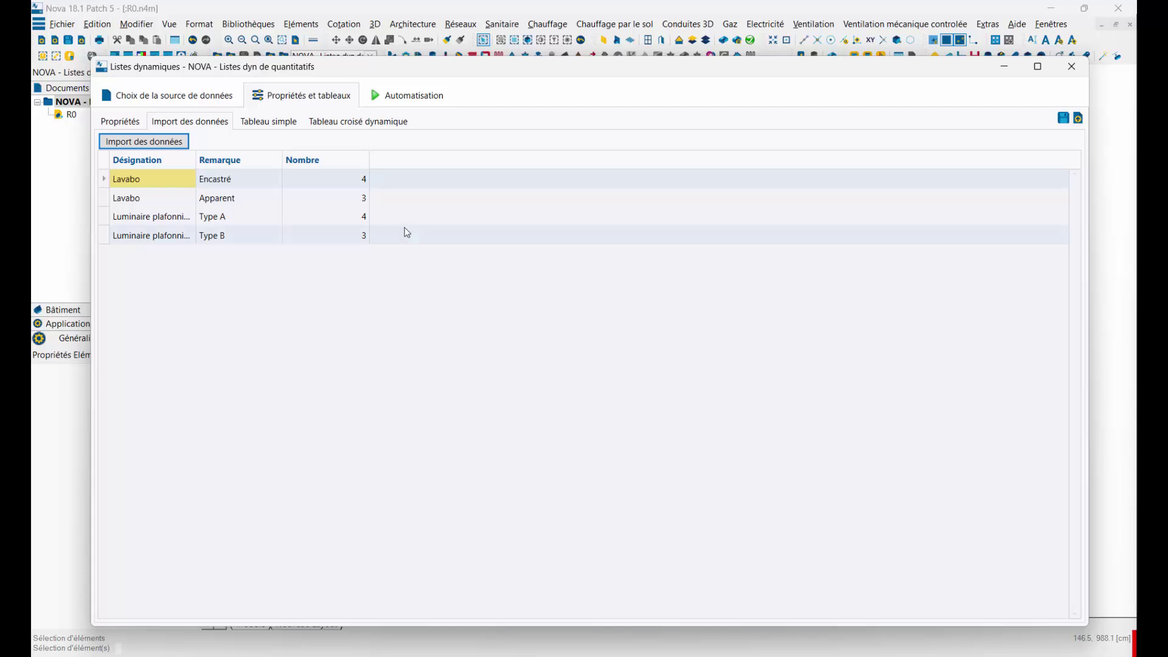
double_click(369, 165)
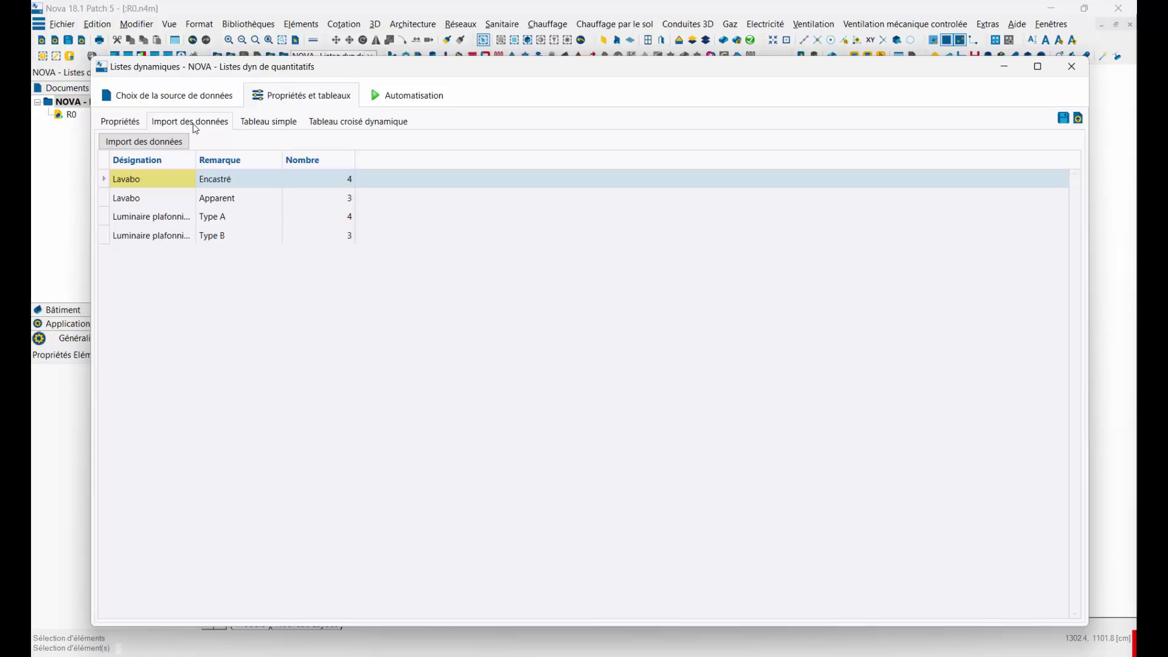
- View the simple table and inspect the advanced filter for its Remarque column without applying a condition
left_click(261, 126)
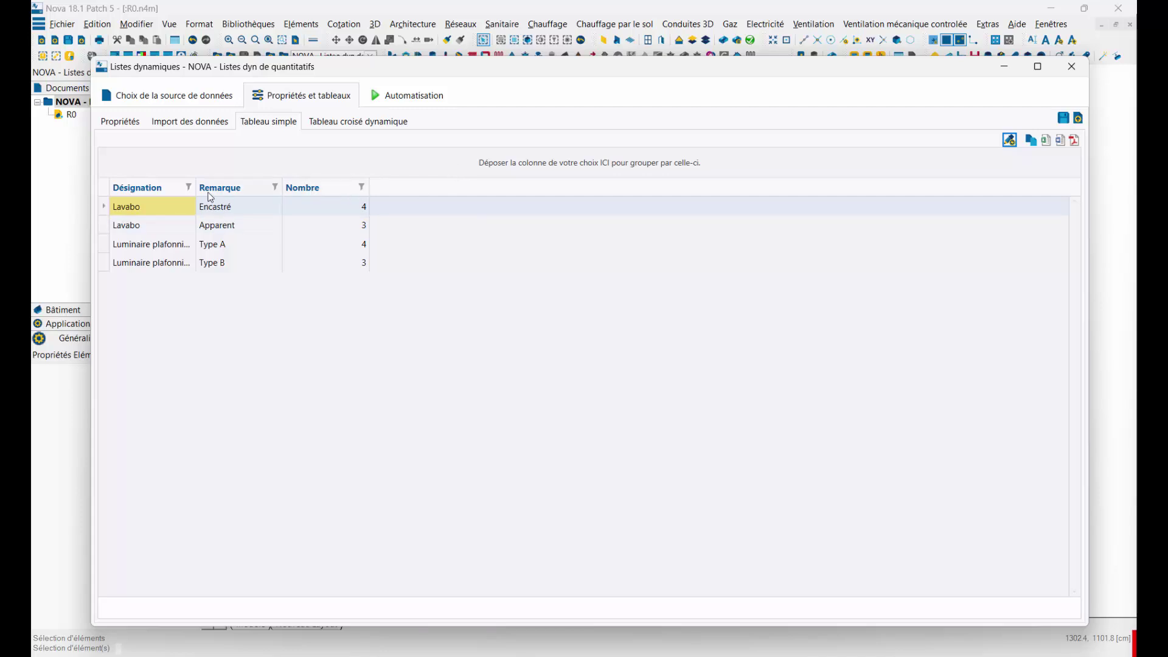
right_click(229, 193)
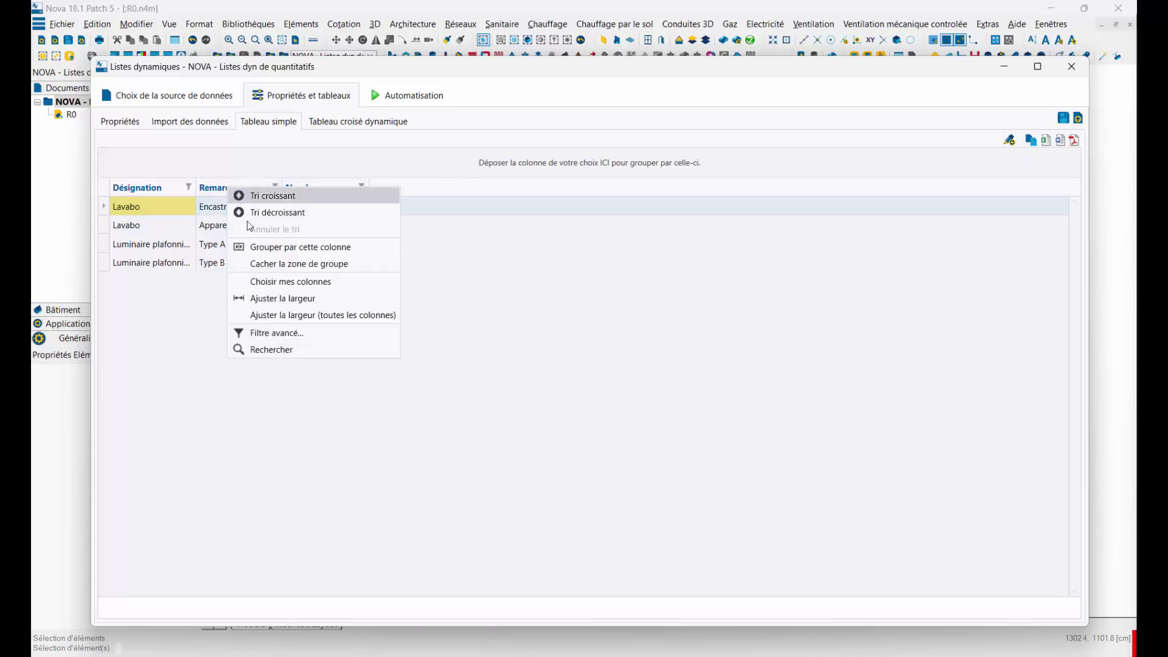
left_click(262, 332)
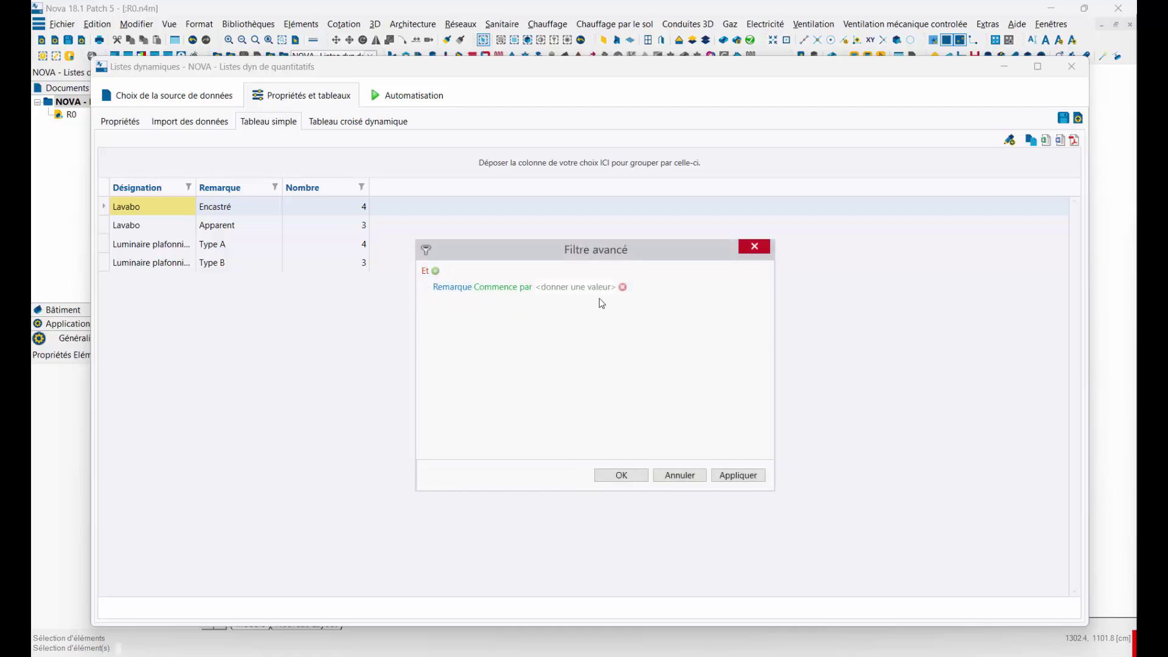
left_click(757, 251)
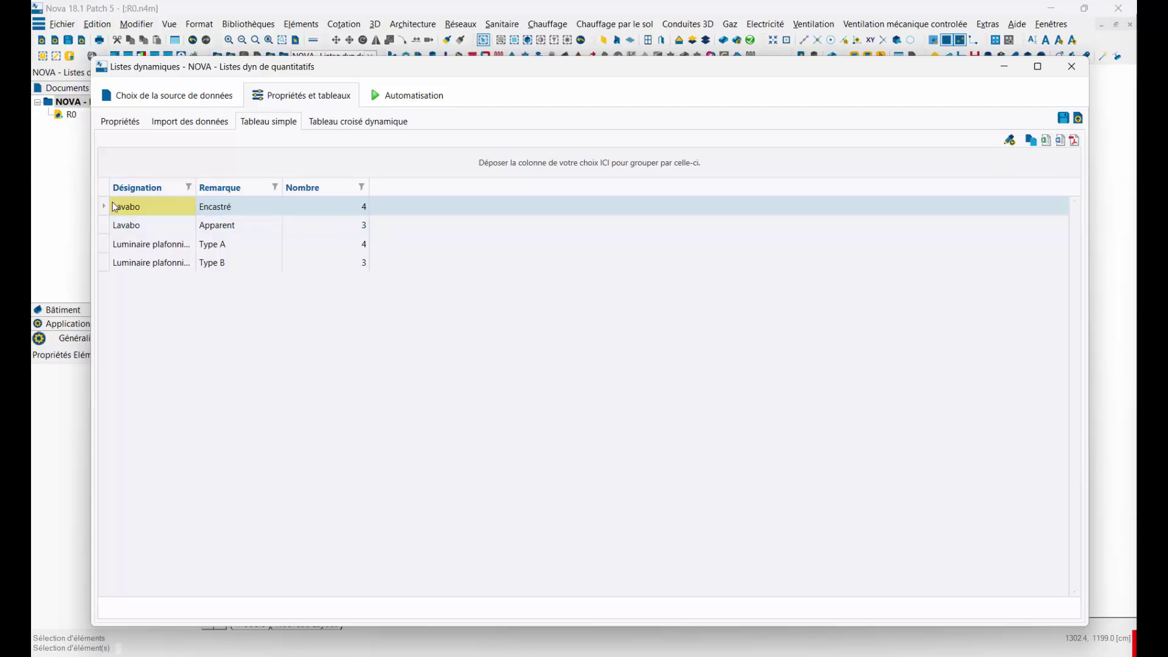
- Copy all four rows of the simple table and paste them at A1 of a new blank Excel workbook
left_click(106, 265, "shift")
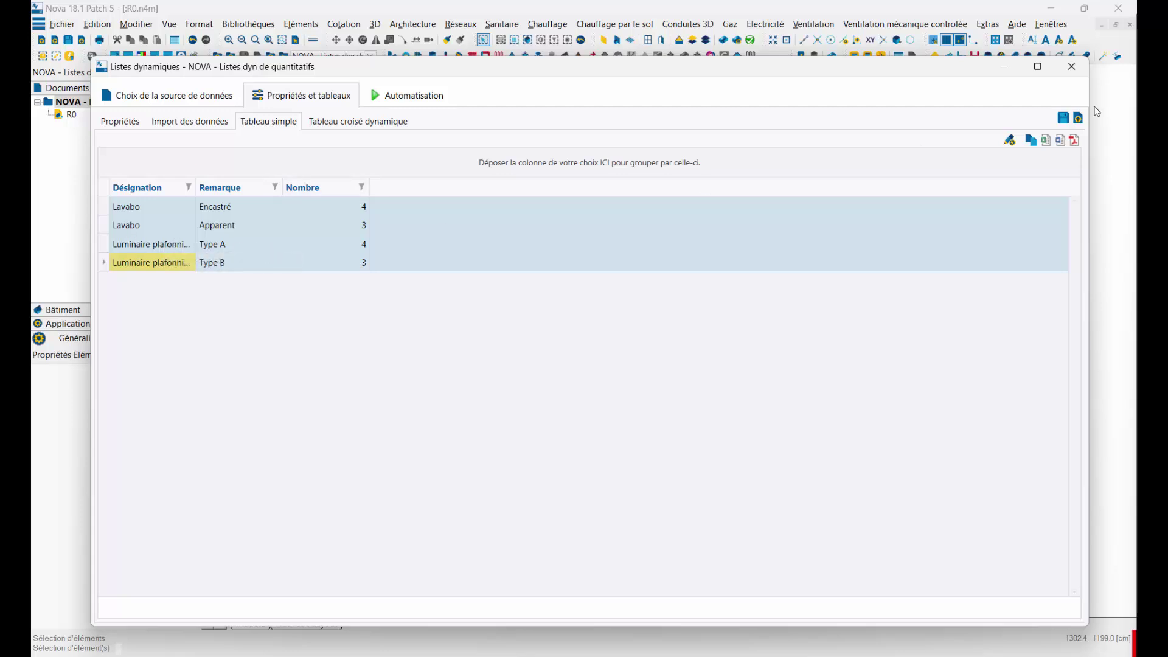
left_click(1030, 141)
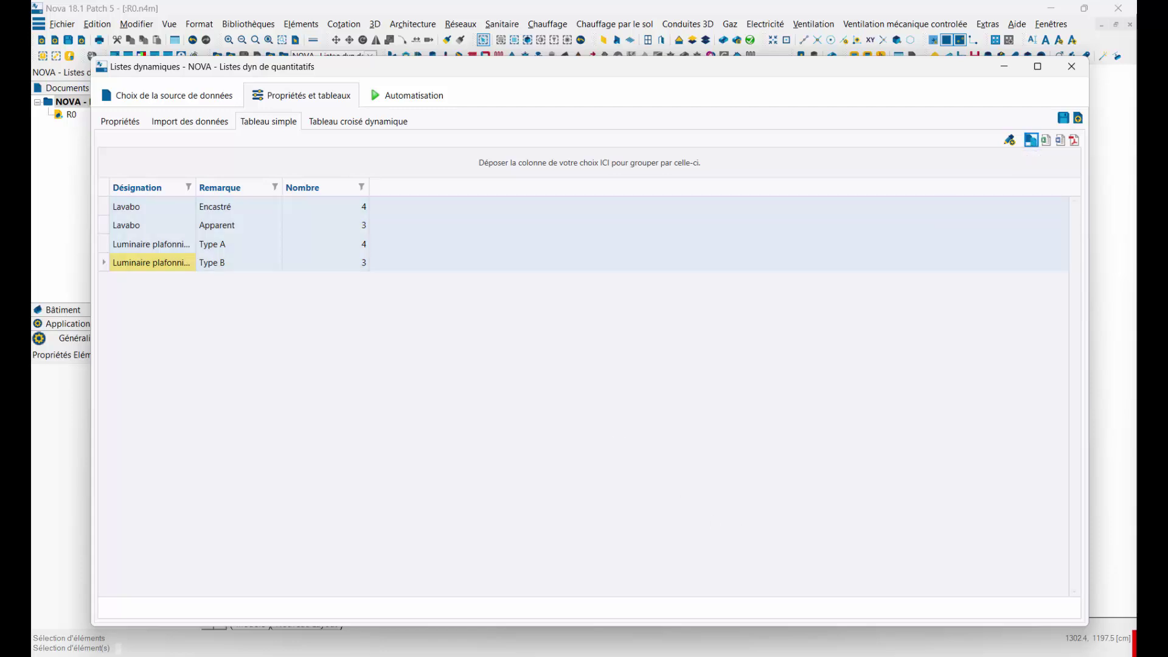
right_click(637, 655)
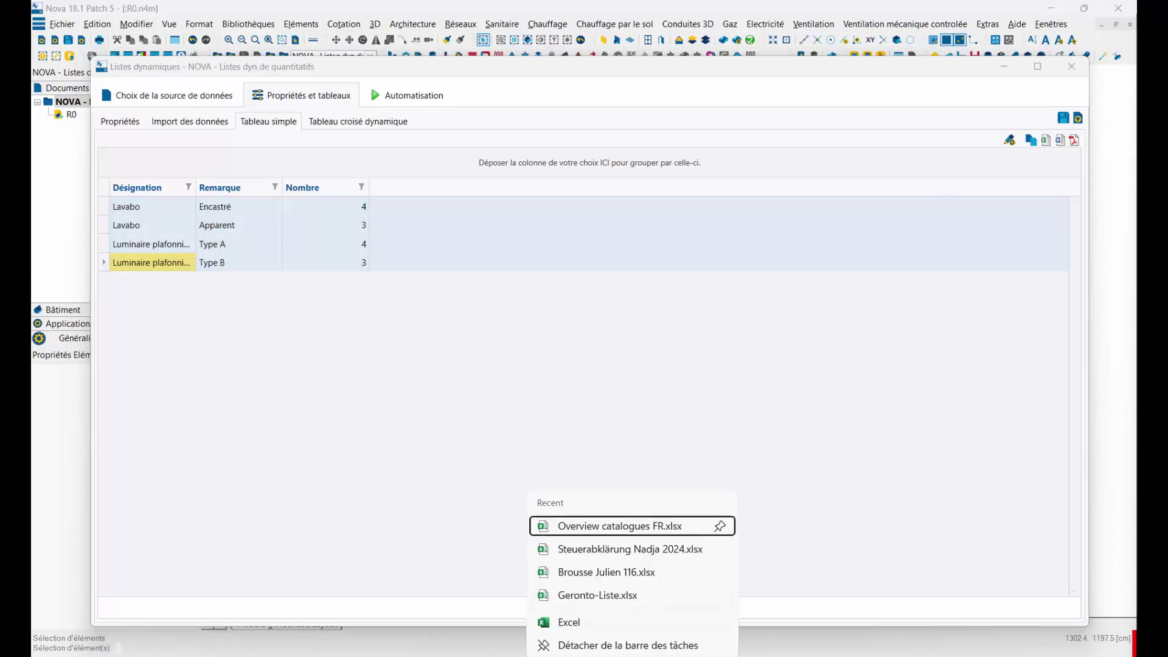
left_click(576, 613)
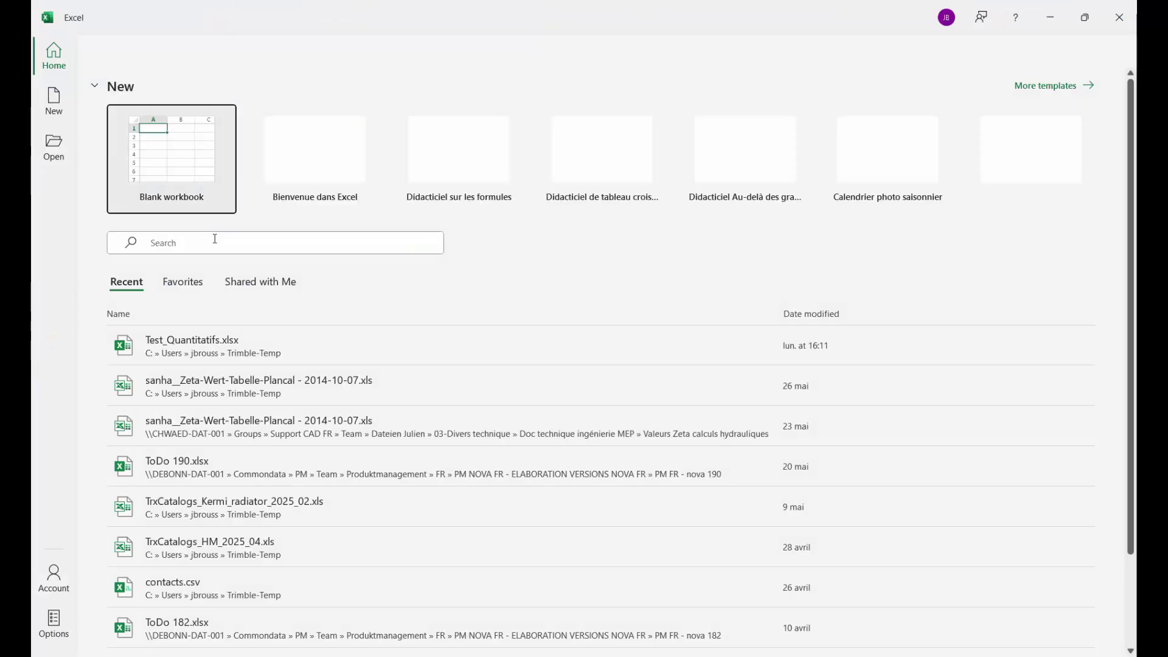
left_click(172, 149)
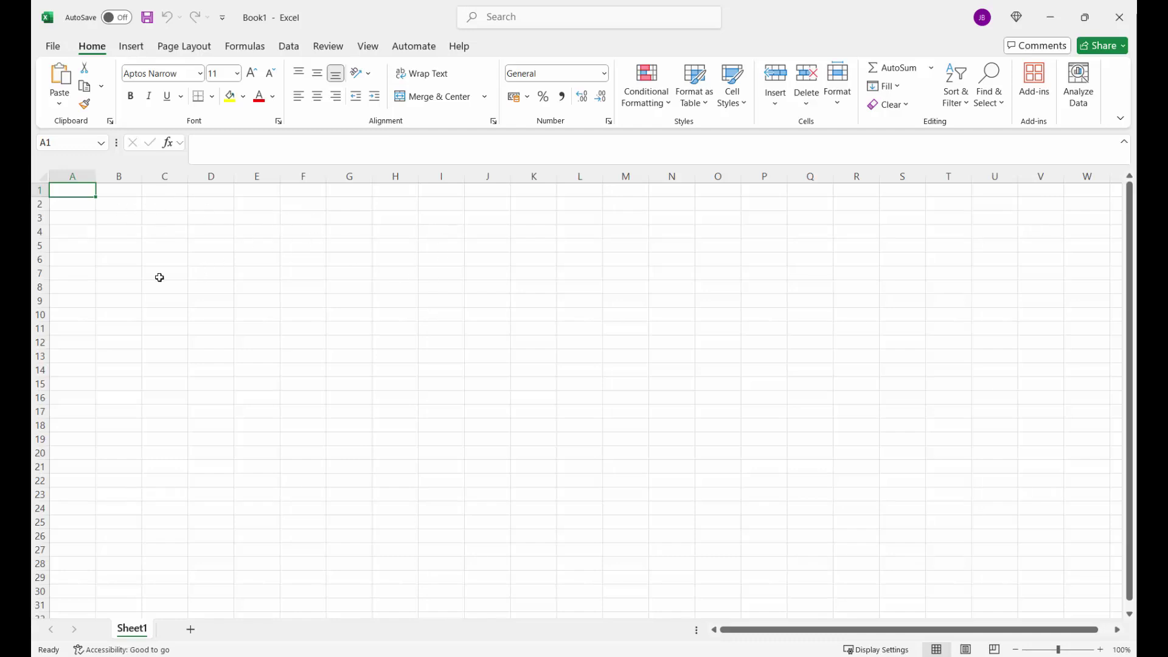
key("ctrl+v")
left_click(254, 329)
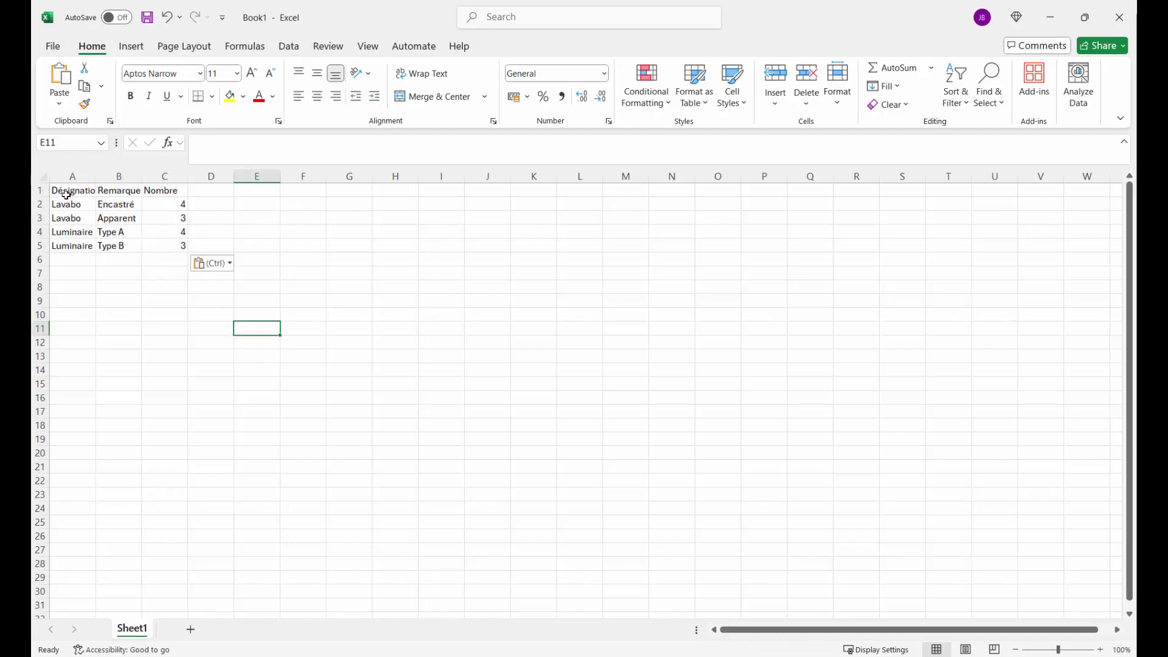
- Select the pasted table in A1:C5, widen column A slightly, and close the workbook to return to Nova
left_click_drag(58, 191, 181, 246)
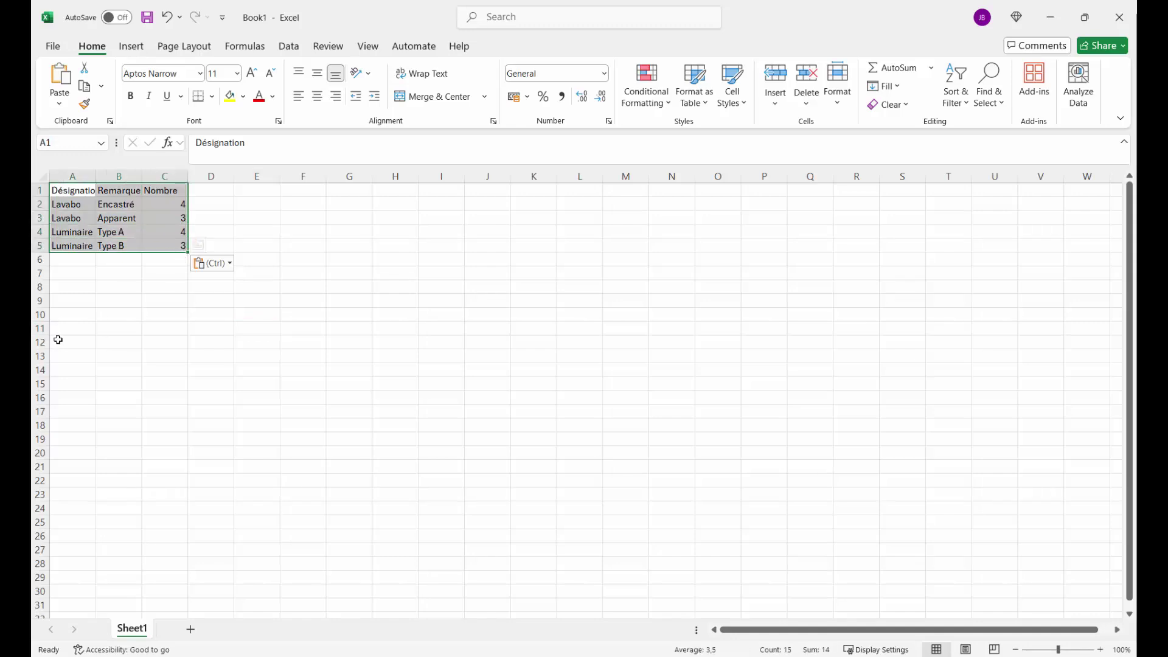
left_click_drag(97, 178, 105, 181)
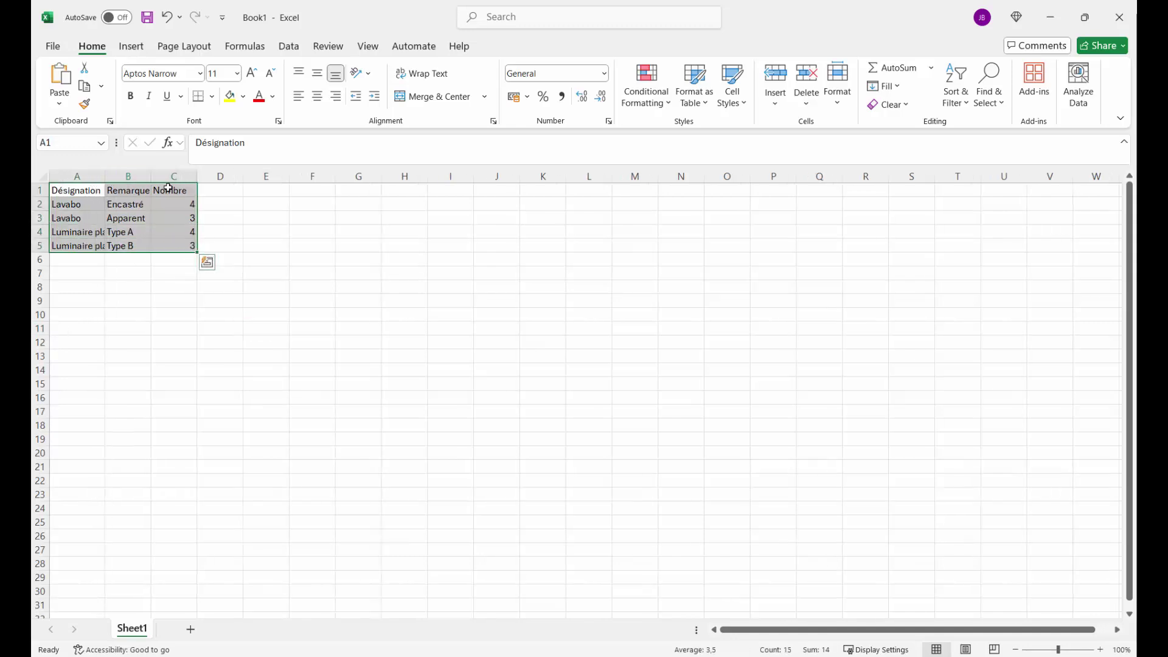
left_click(1118, 17)
left_click(633, 414)
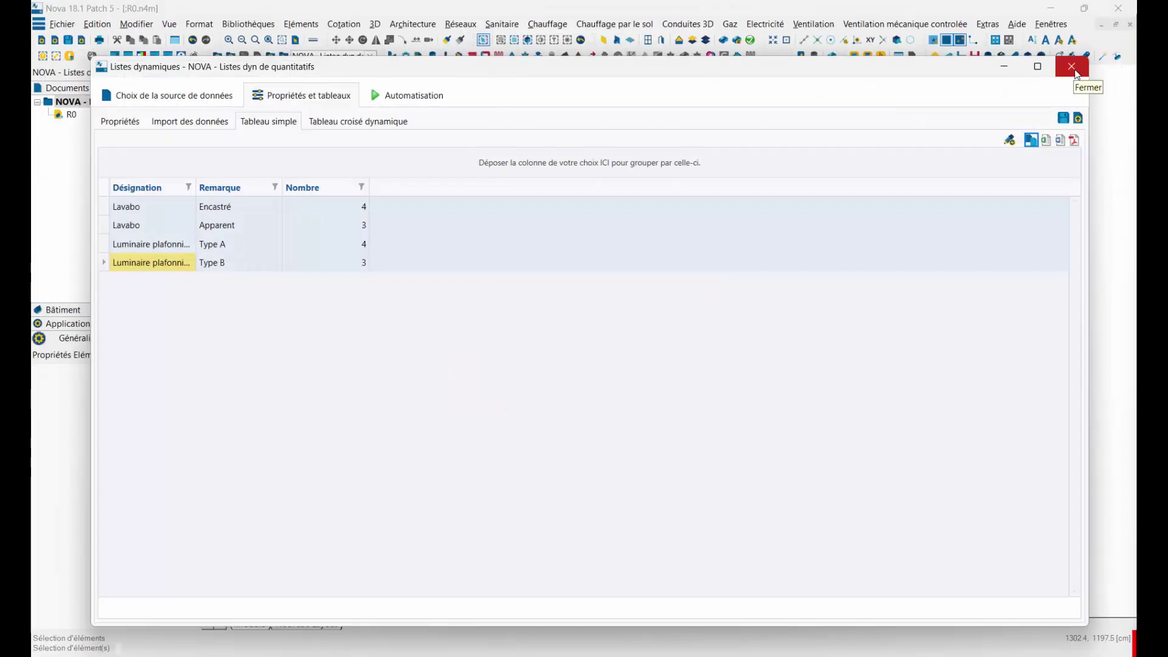
- Close the dynamic lists and examine the project's free attribute definition at the Base level
left_click(1074, 74)
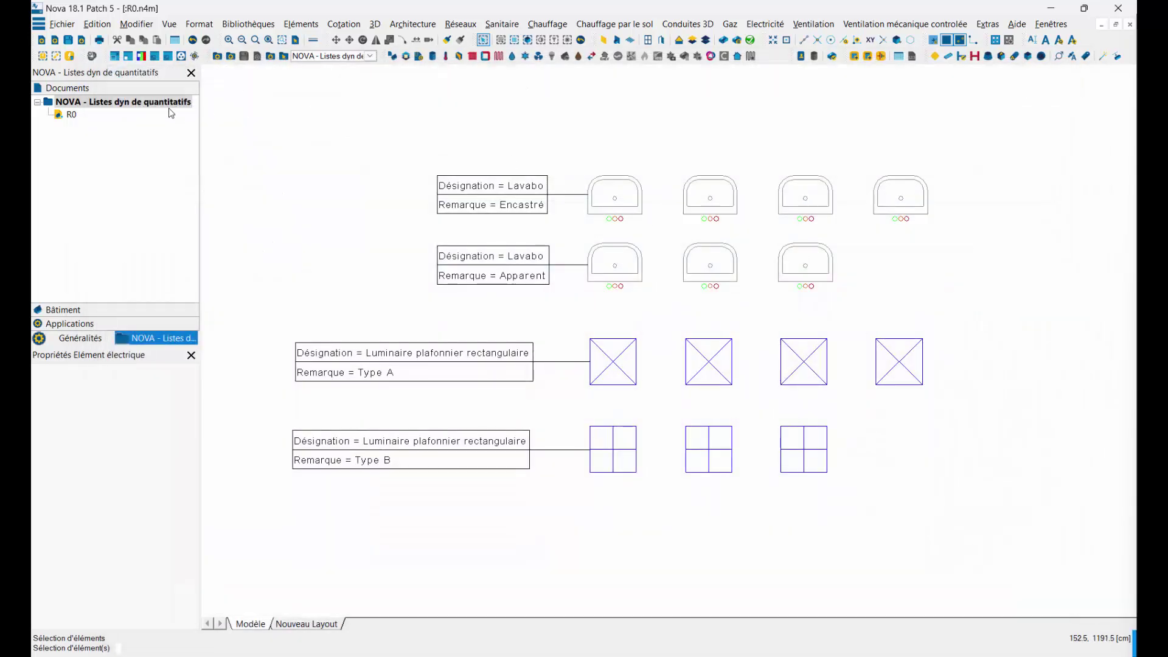
right_click(97, 98)
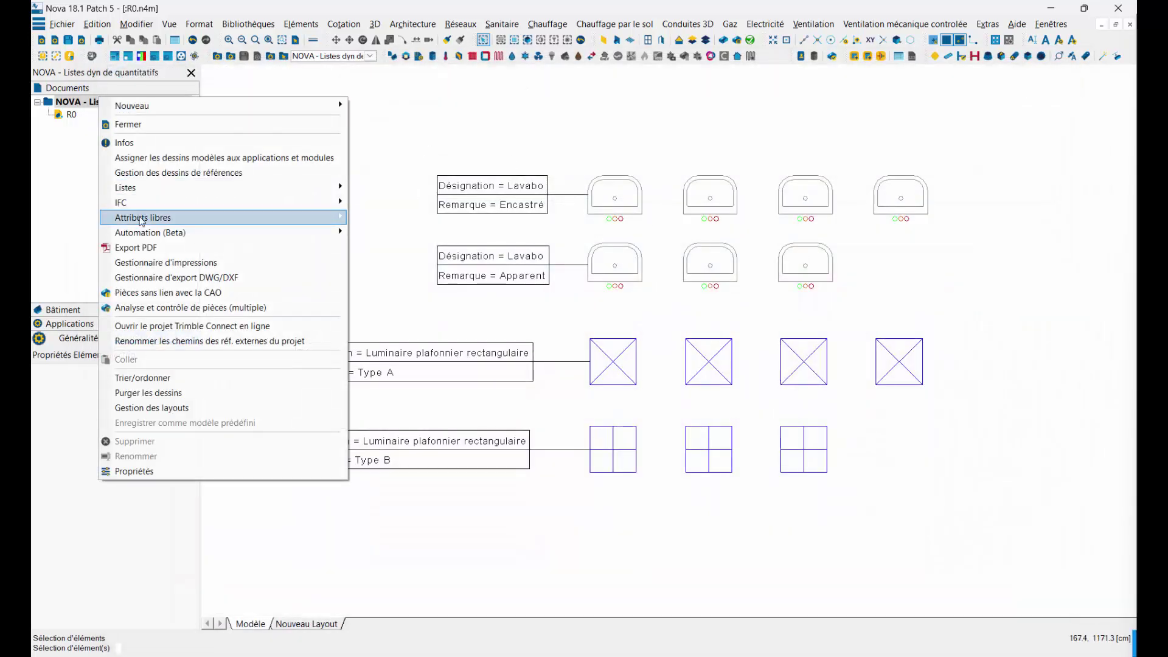
mouse_move(140, 217)
left_click(379, 218)
left_click(655, 299)
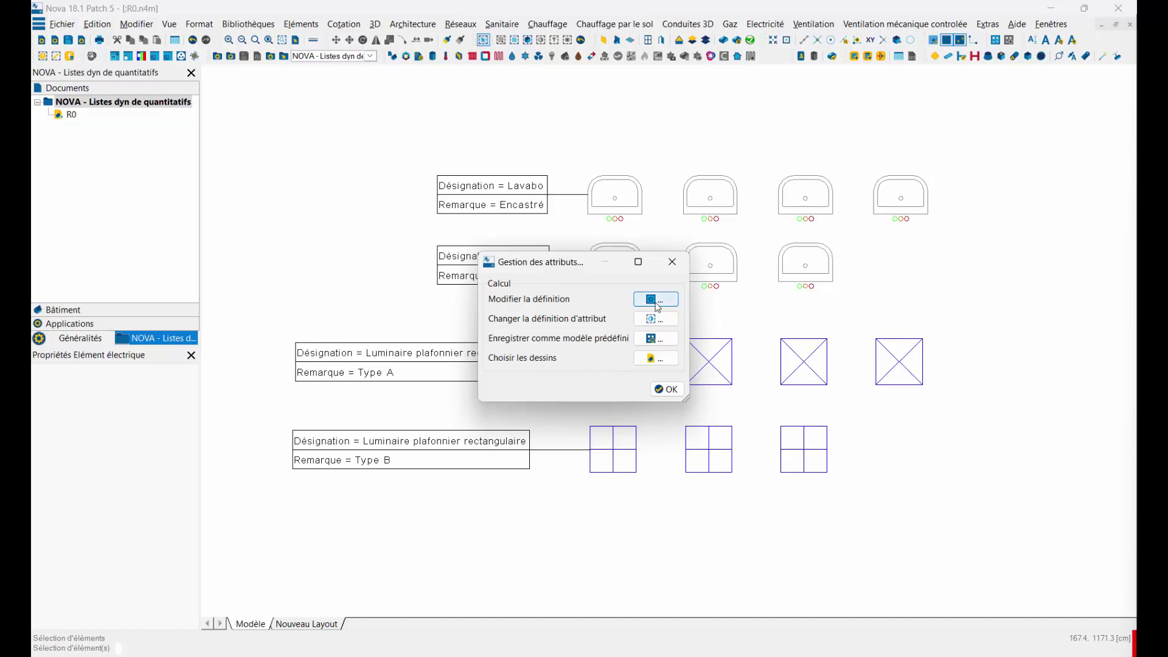
left_click(496, 206)
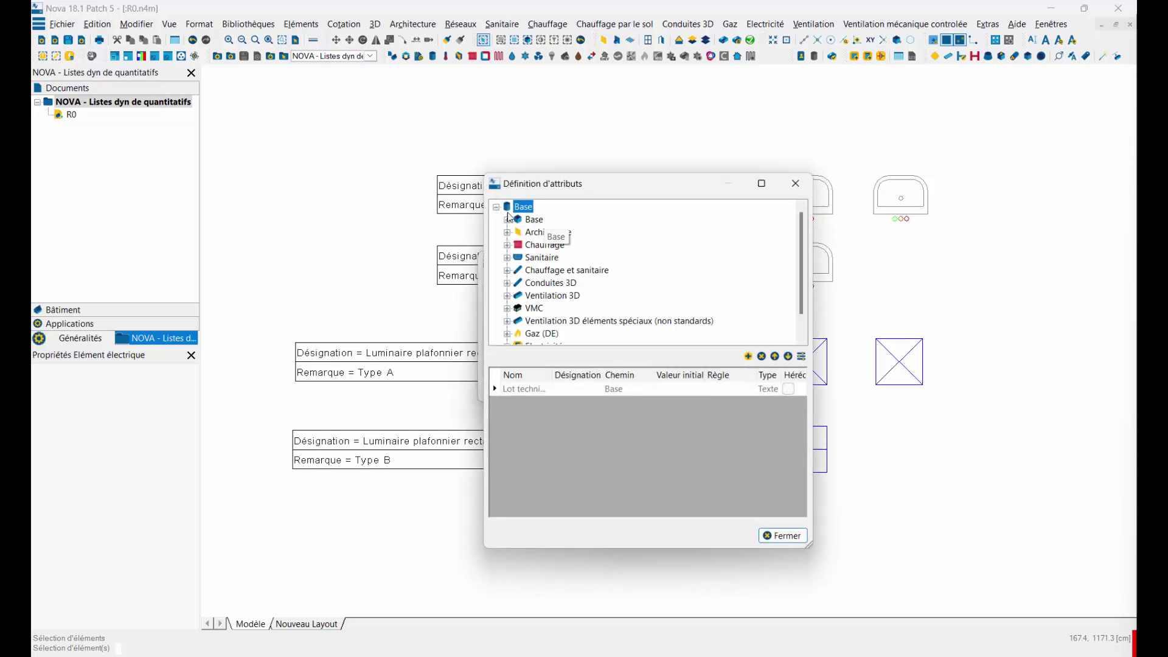
left_click(795, 184)
left_click(681, 267)
- Check the Lot technique attribute of the first Encastré washbasin and the second Type A luminaire in the drawing
right_click(636, 200)
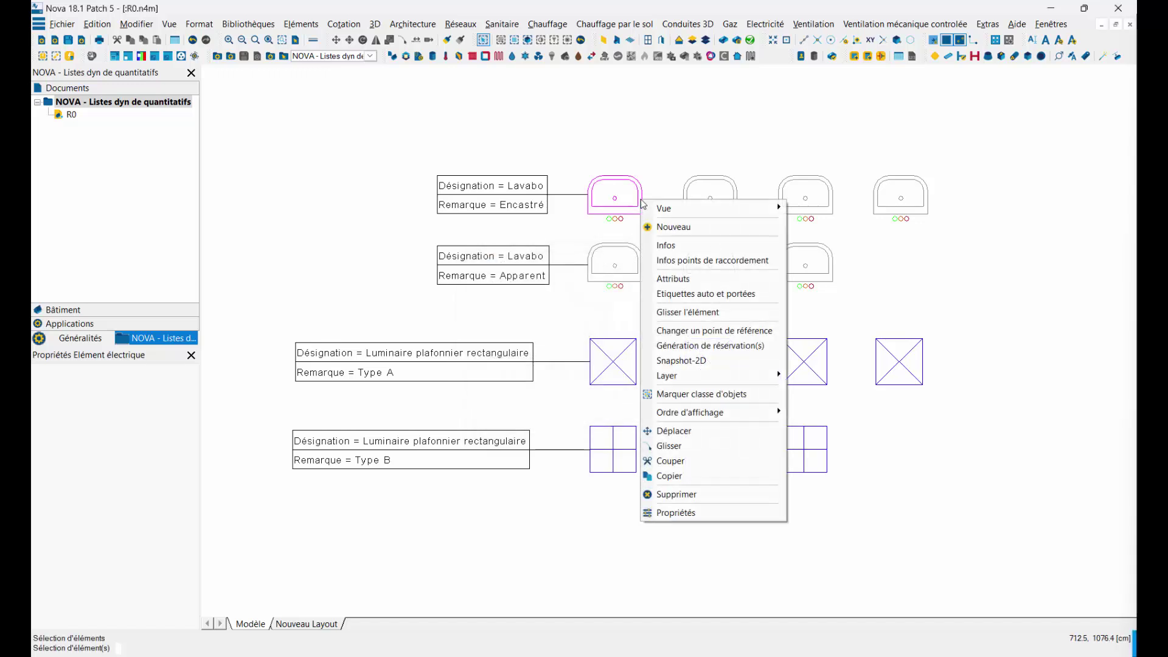
left_click(671, 278)
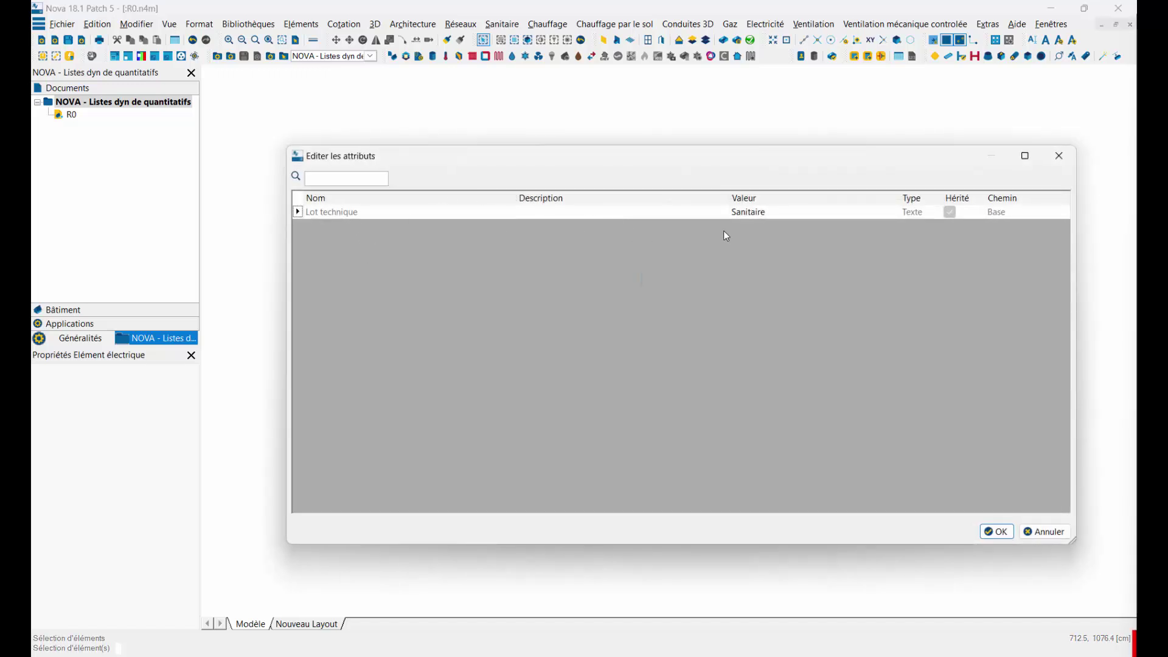
left_click_drag(768, 213, 712, 212)
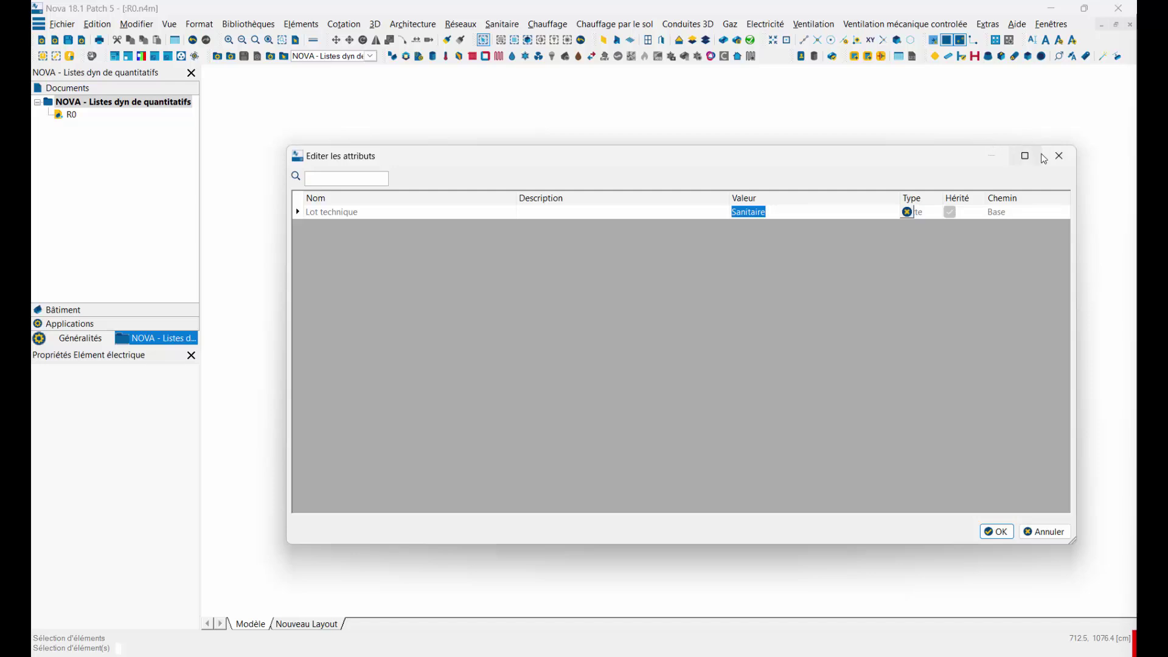
left_click(1058, 156)
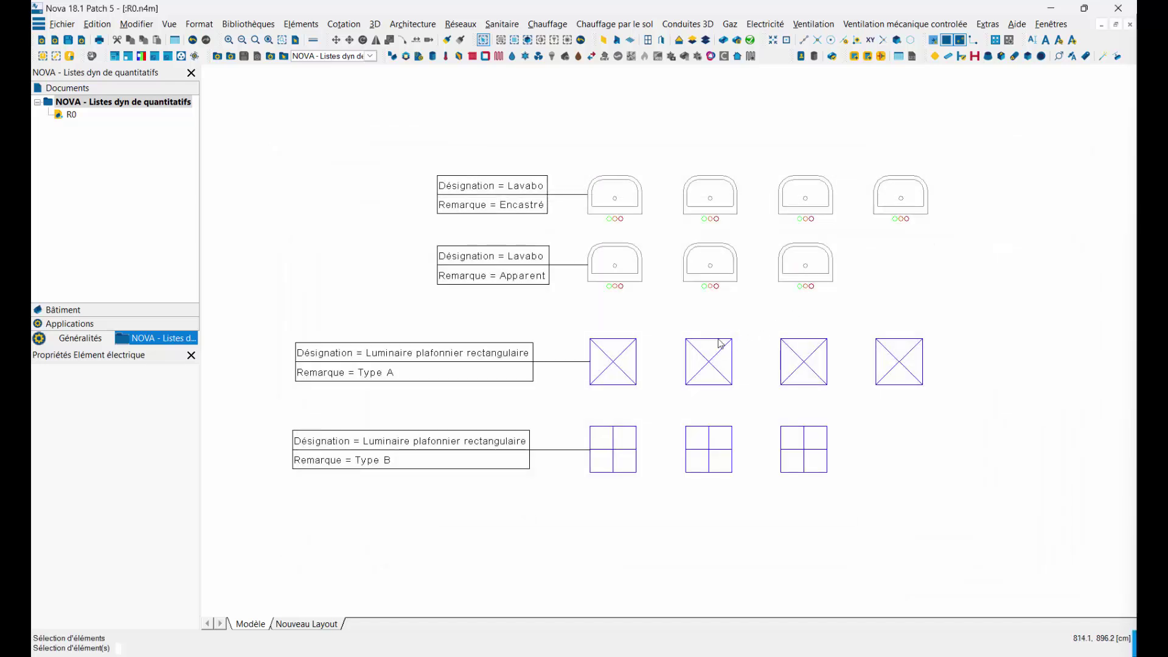
right_click(720, 344)
left_click(754, 99)
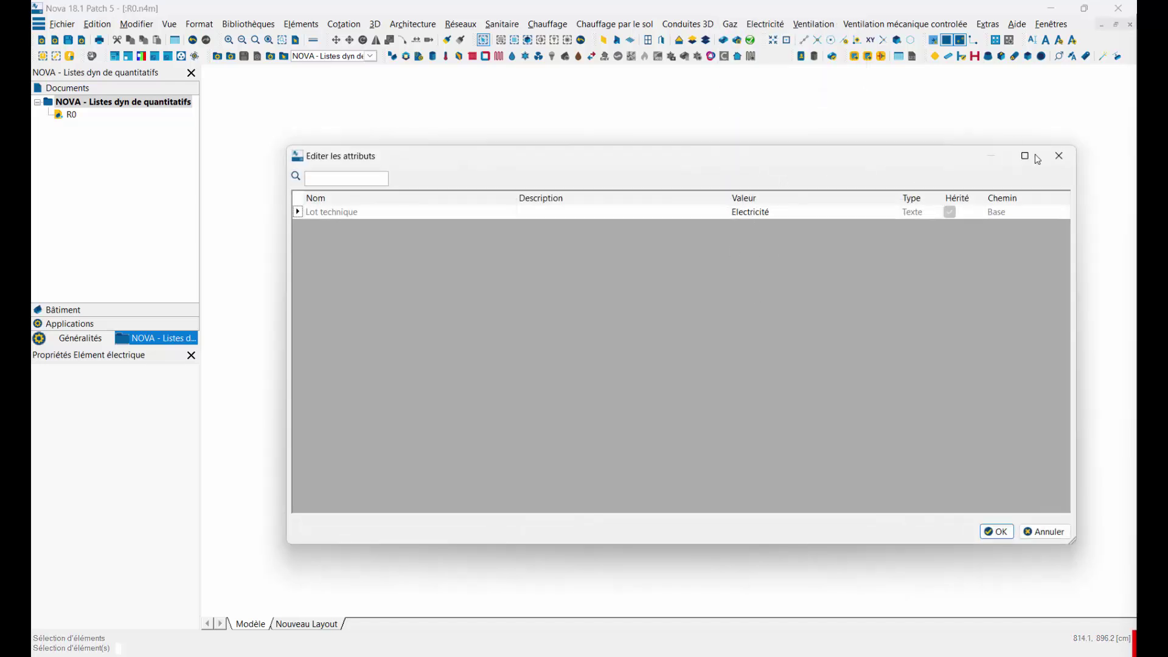
left_click(1059, 156)
- Reopen the dynamic quantity lists and restrict the object classes to those used in the project
right_click(78, 105)
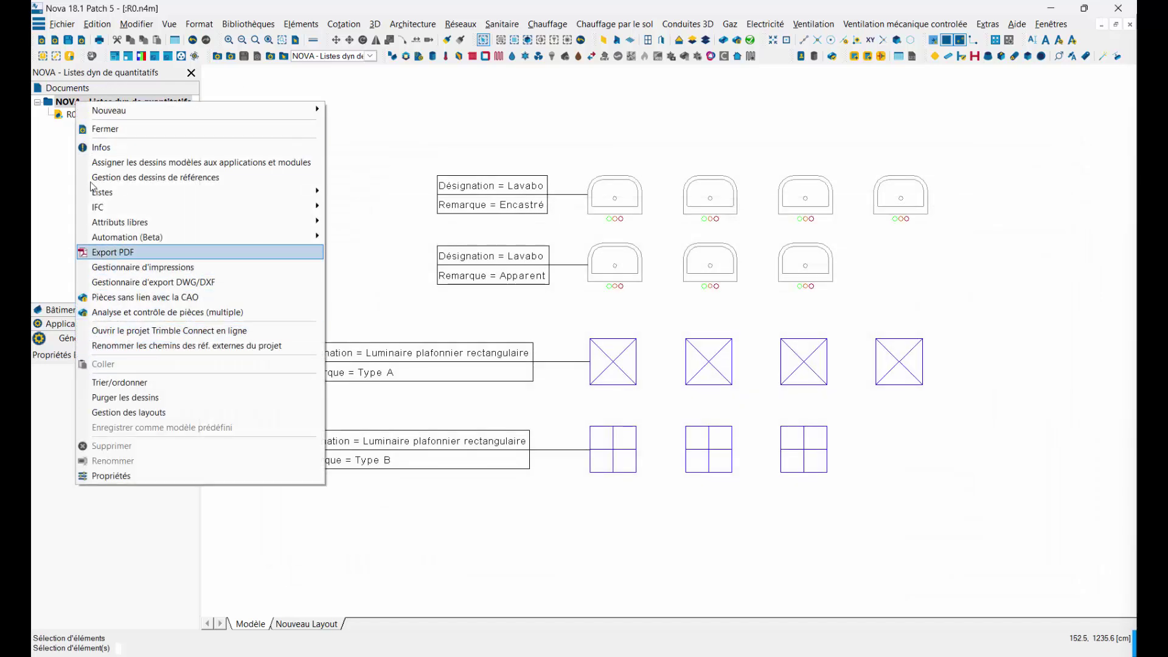
left_click(60, 25)
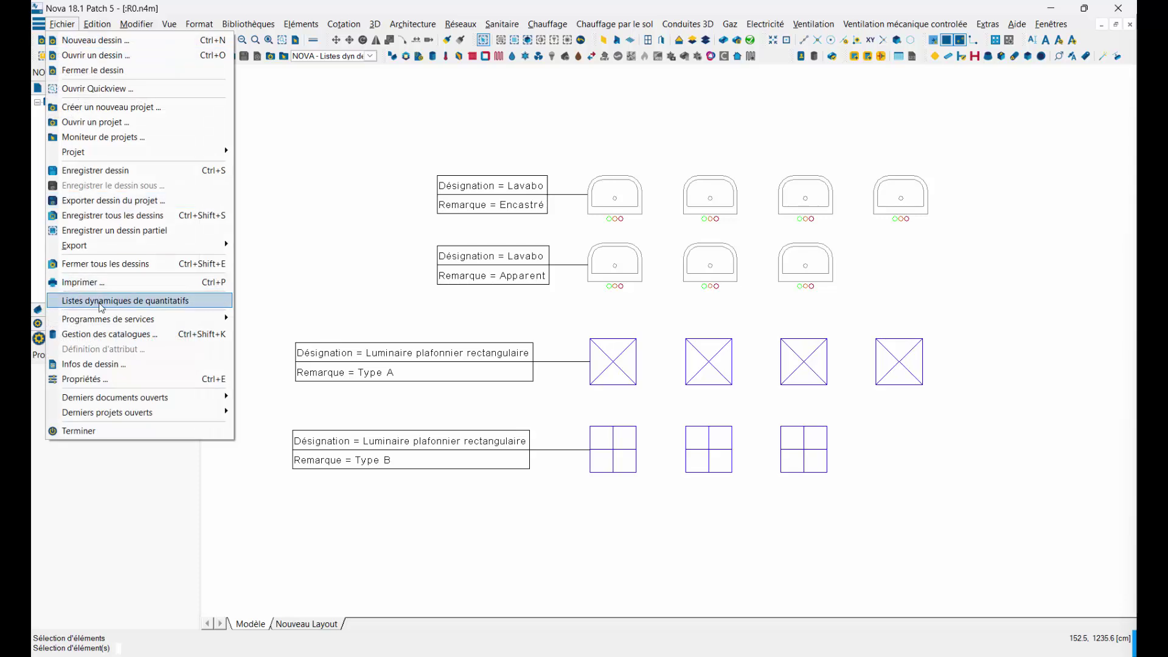
left_click(116, 298)
left_click(359, 170)
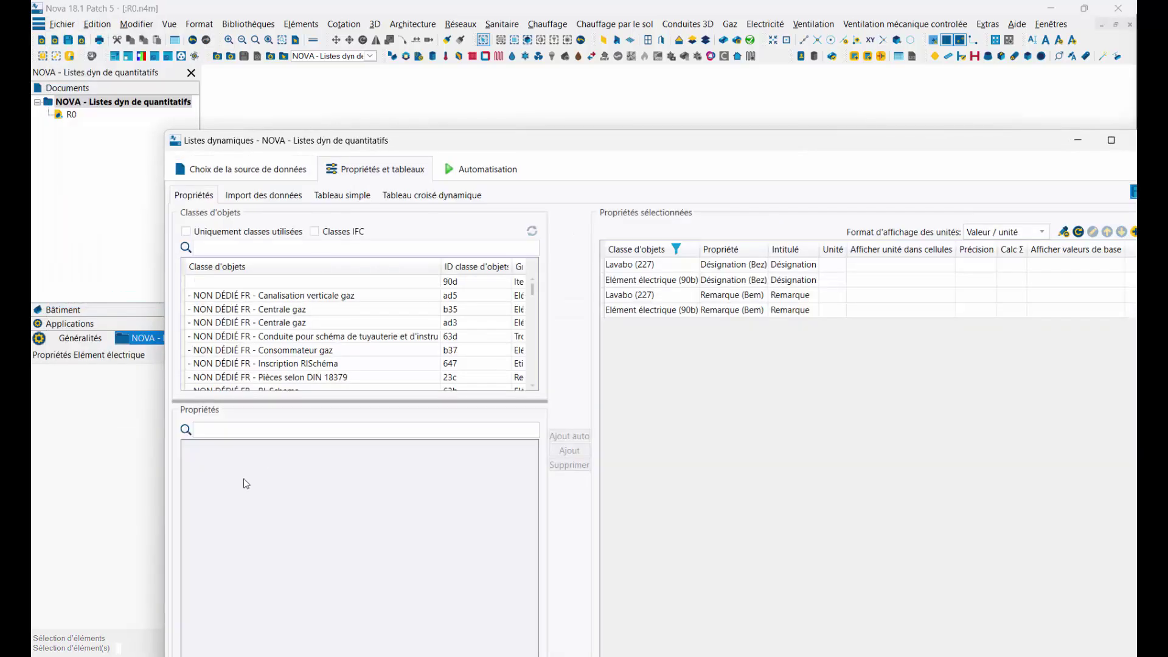
left_click(186, 231)
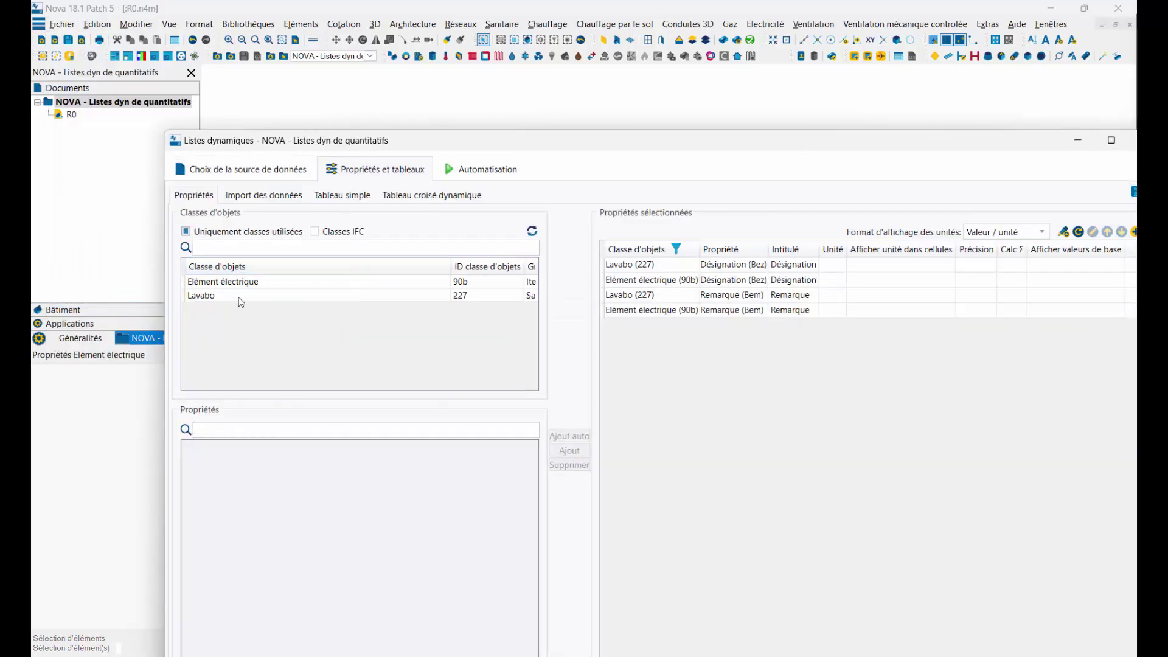
- Add the Attribut Lot technique property of both the Lavabo and Elément électrique classes to the selected properties
left_click(213, 295)
scroll(299, 540, "down", 20)
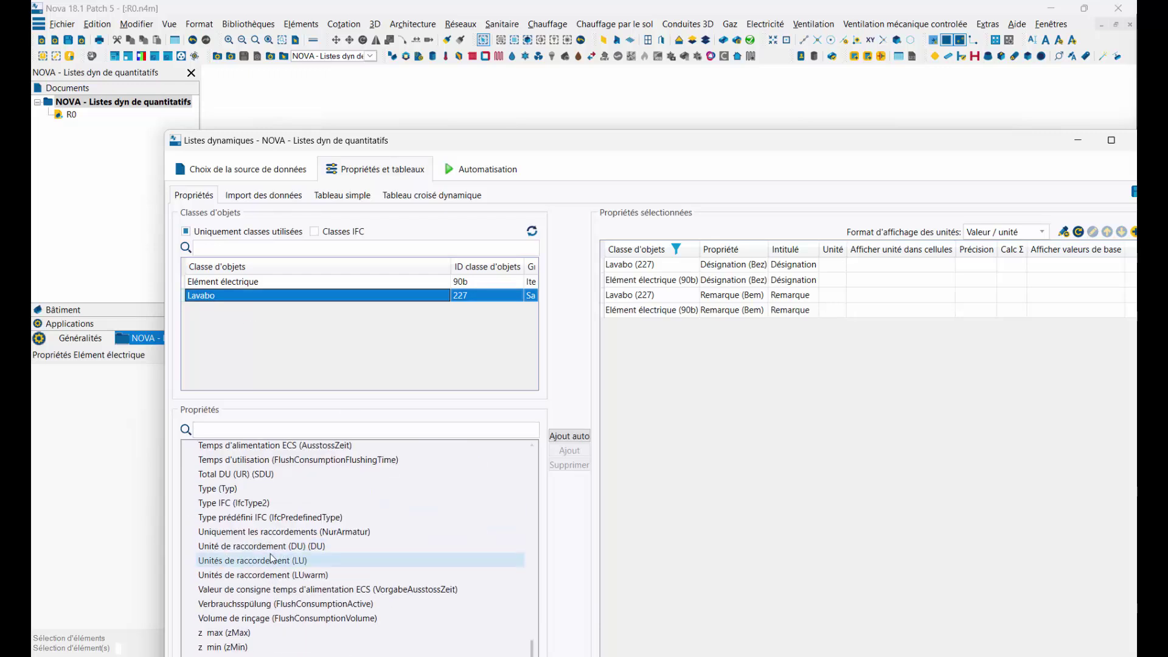
scroll(280, 553, "up", 15)
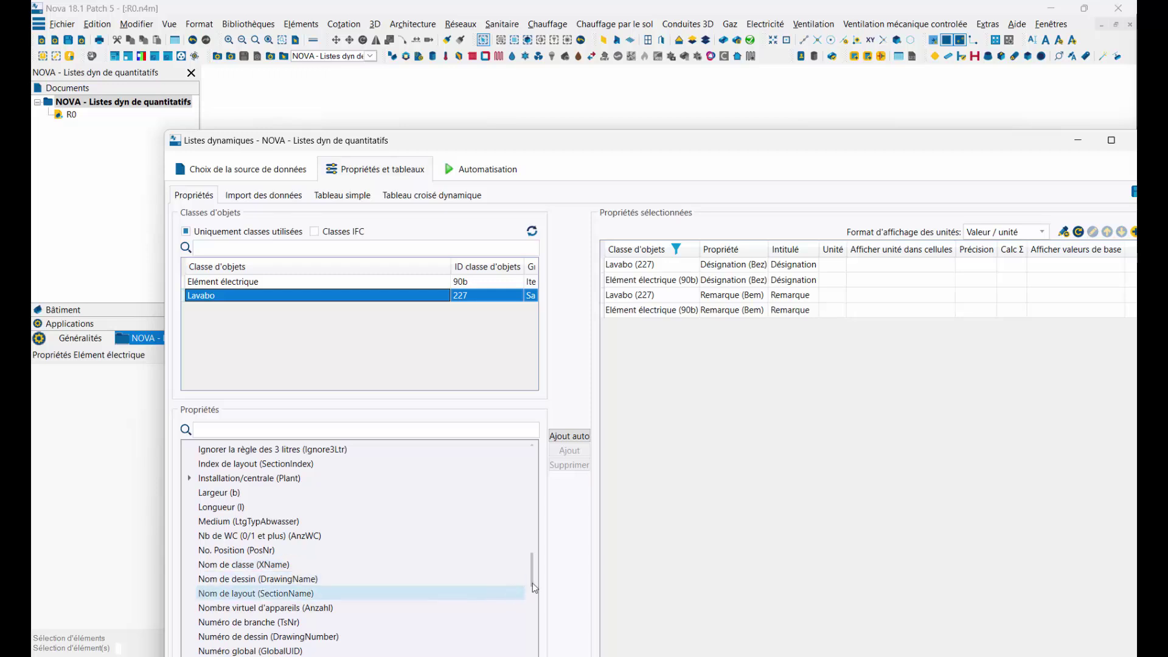
left_click_drag(532, 582, 527, 467)
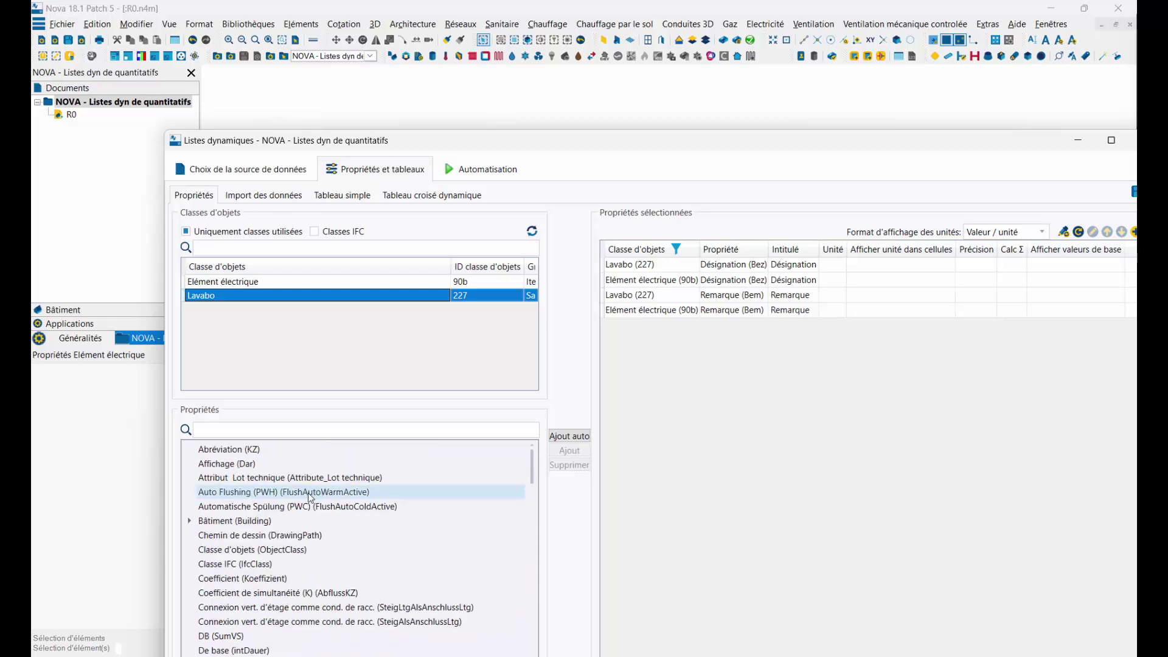
left_click(255, 479)
left_click(569, 451)
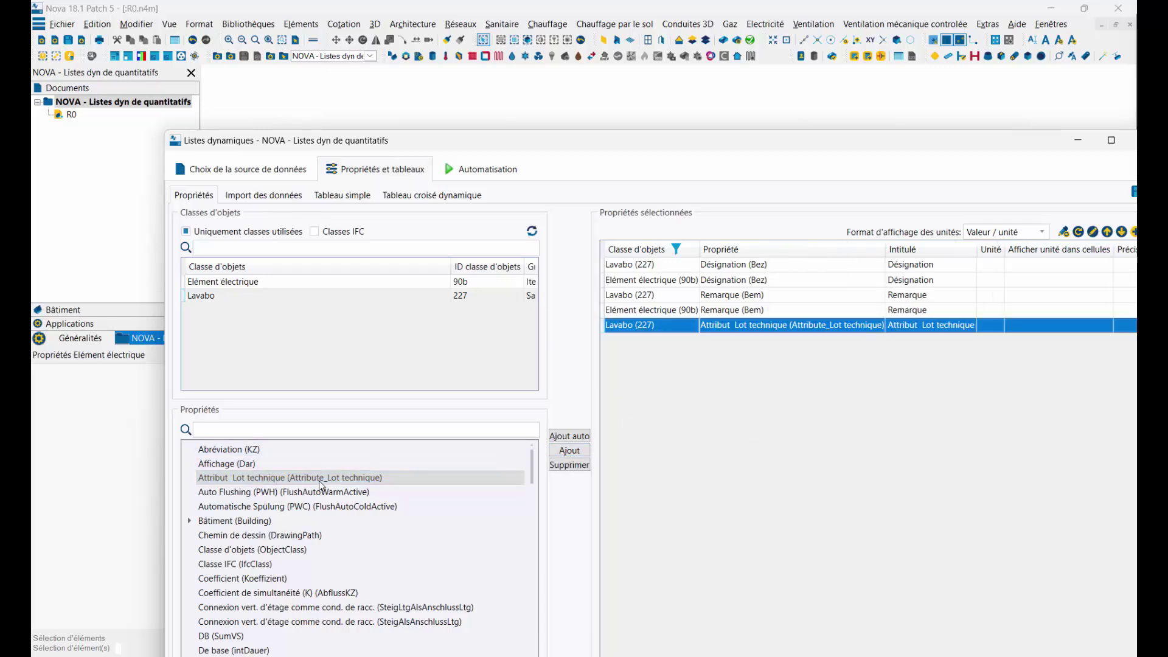
left_click(220, 283)
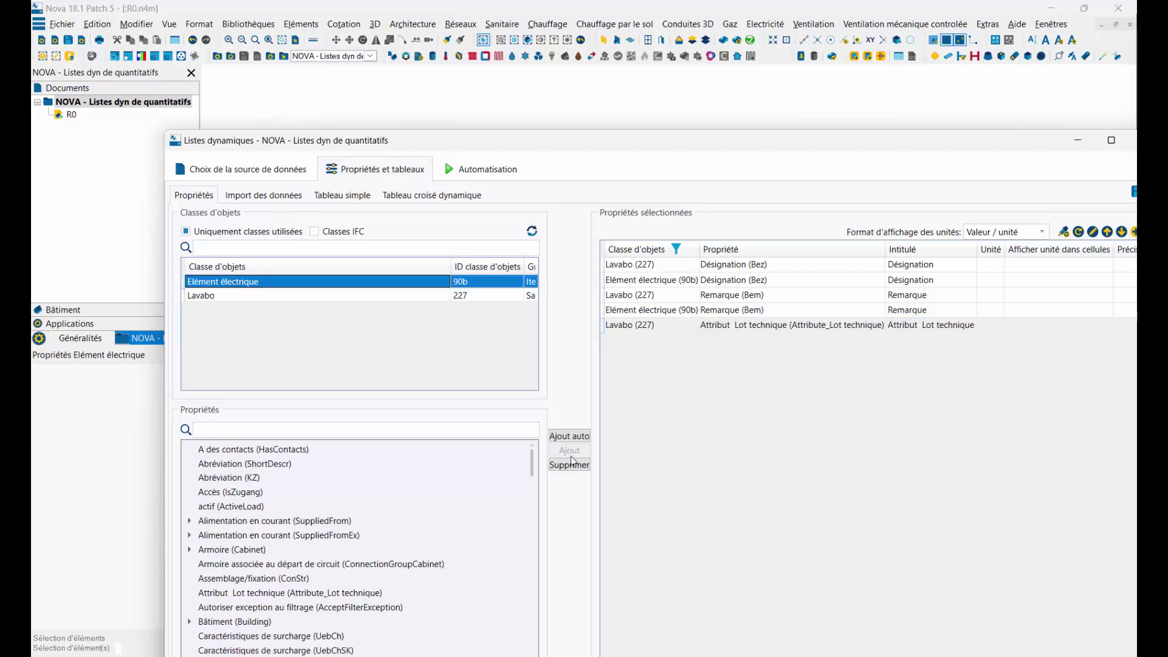
left_click(568, 437)
- Widen the Intitulé column and shorten the heading of Lavabo's Lot technique attribute to "Lot"
left_click_drag(835, 144, 717, 116)
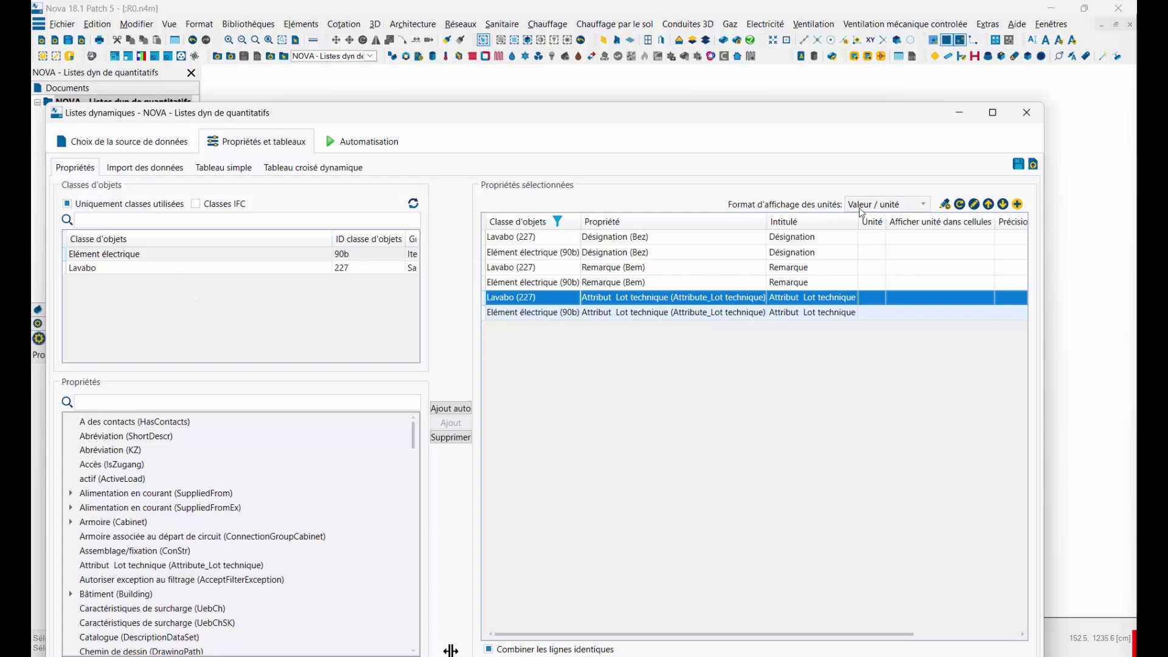
left_click_drag(857, 222, 886, 221)
left_click(855, 298)
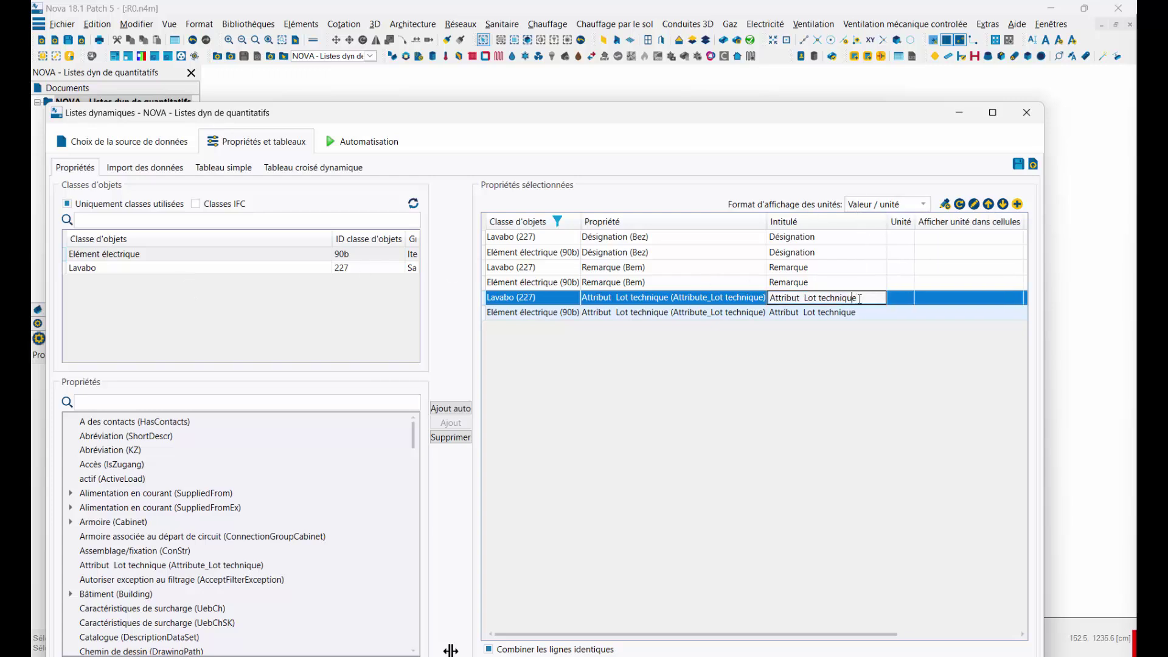
key("ctrl+a")
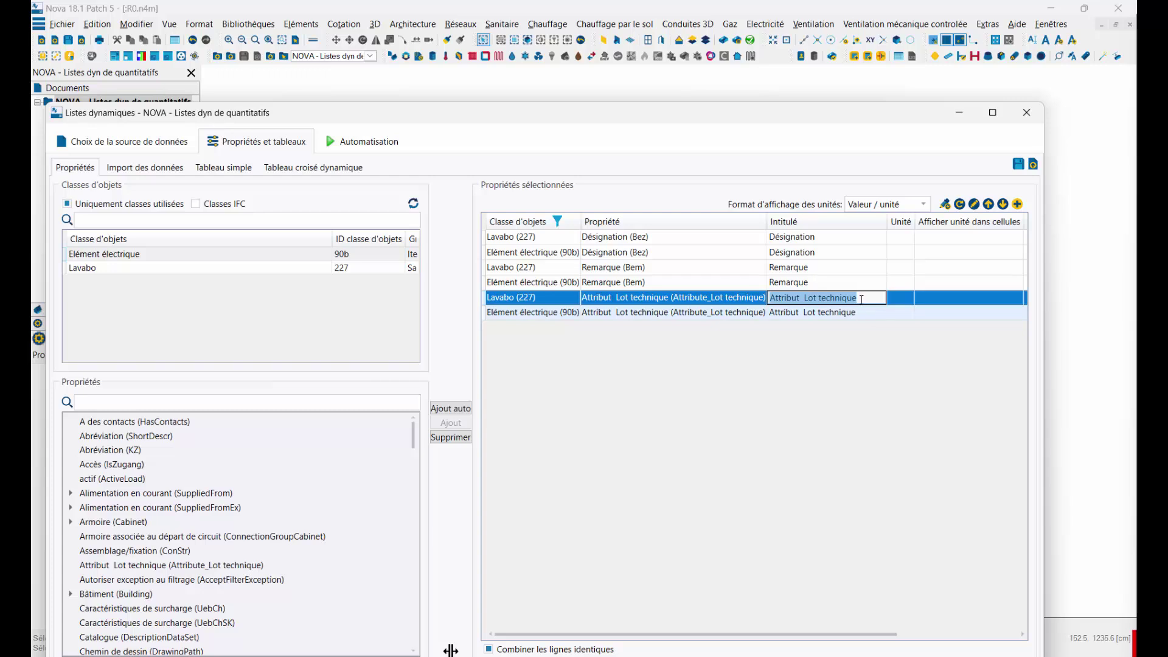
key("End")
left_click_drag(804, 298, 751, 303)
key("Delete")
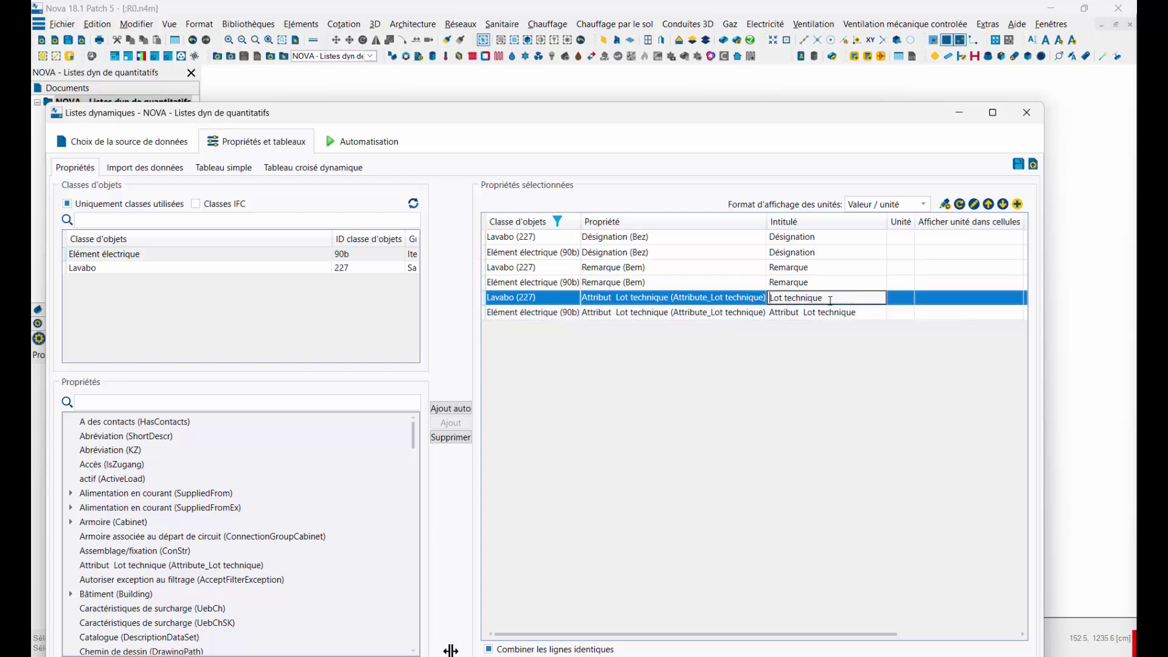
double_click(814, 299)
key("Delete")
- Shorten the heading of Elément électrique's Lot technique attribute to "Lot" as well
left_click(852, 312)
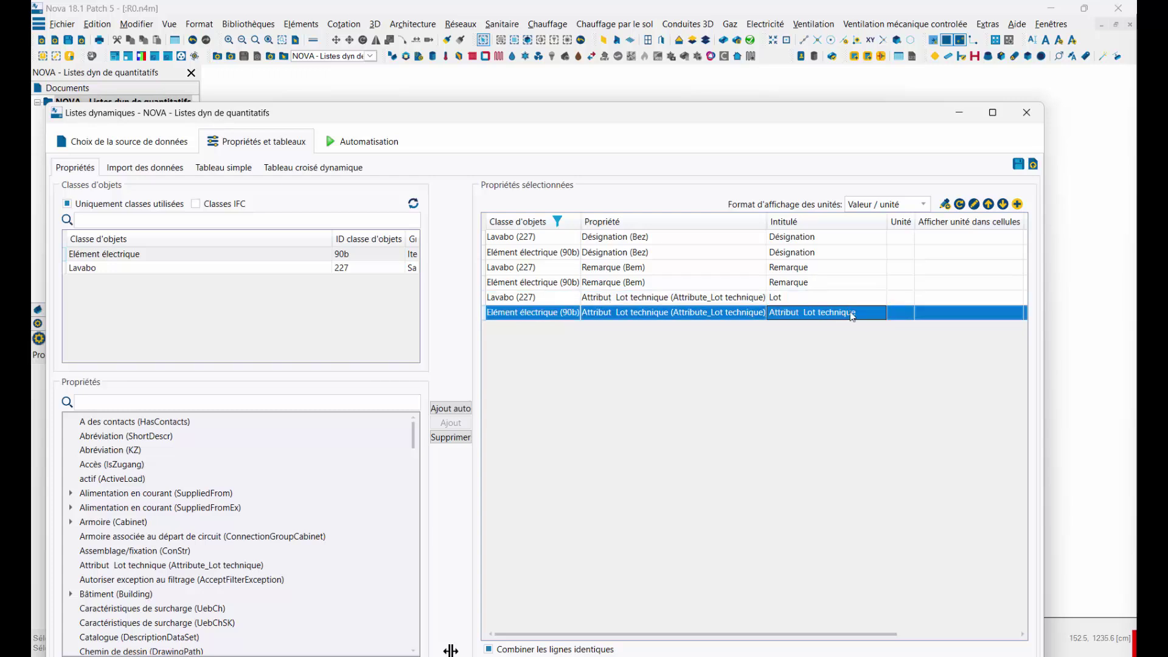
double_click(852, 312)
left_click(861, 312)
double_click(828, 314)
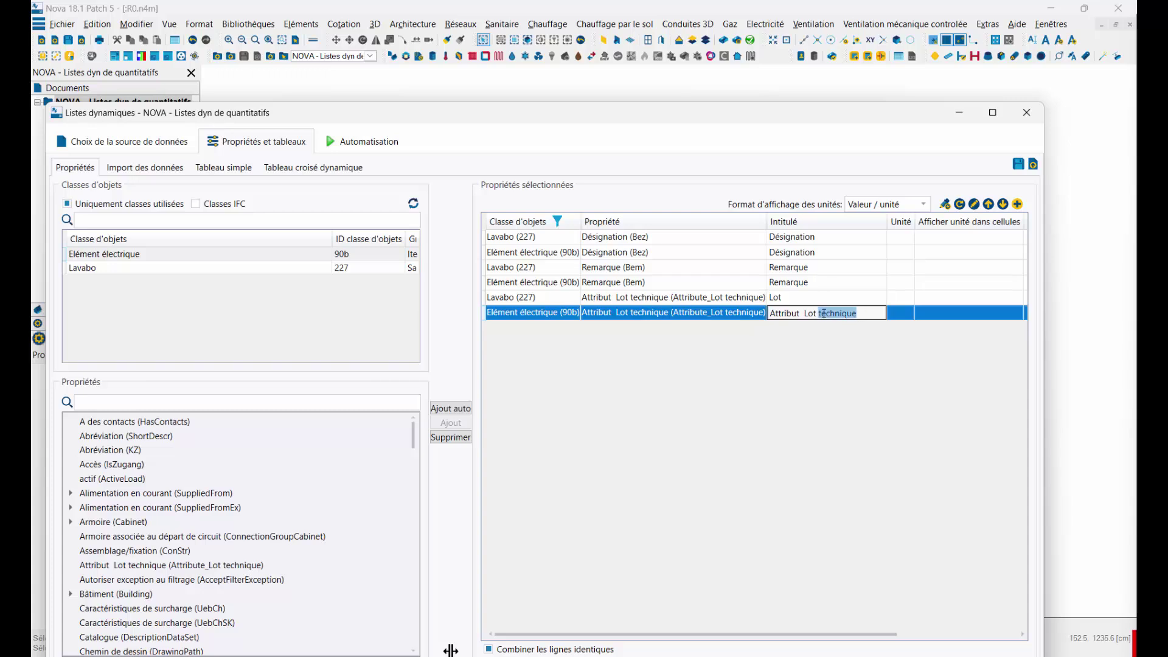
key("Delete")
key("shift+Home")
key("Delete")
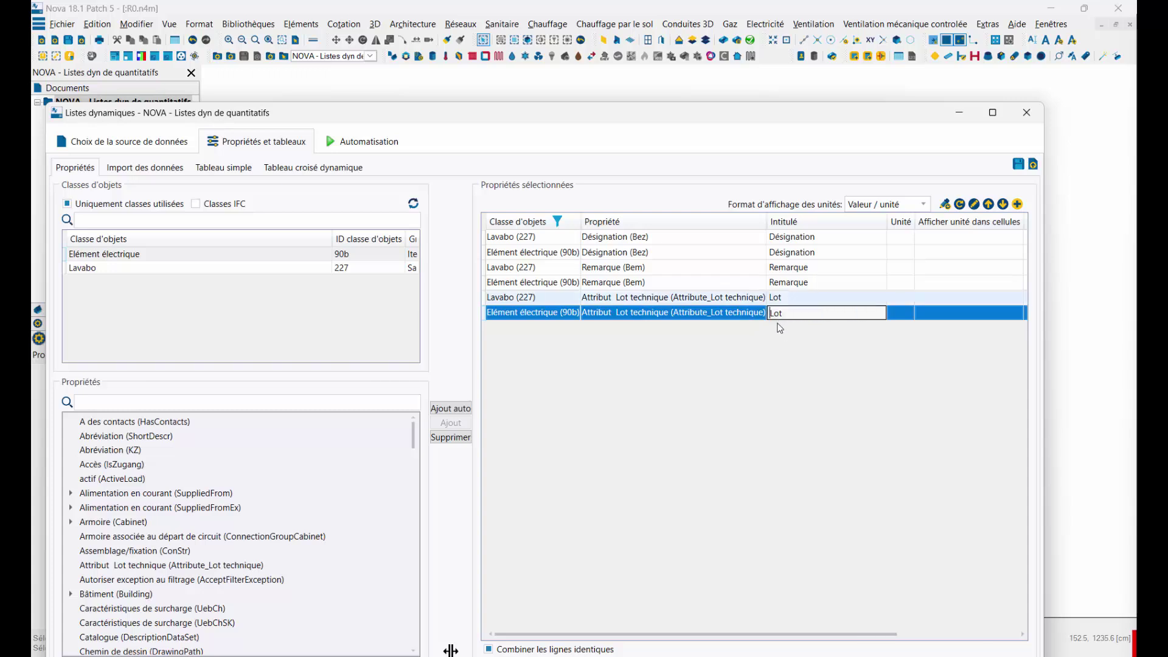
- Import the data for the extended property selection and narrow the Nombre column of the resulting table
left_click(127, 170)
left_click(95, 189)
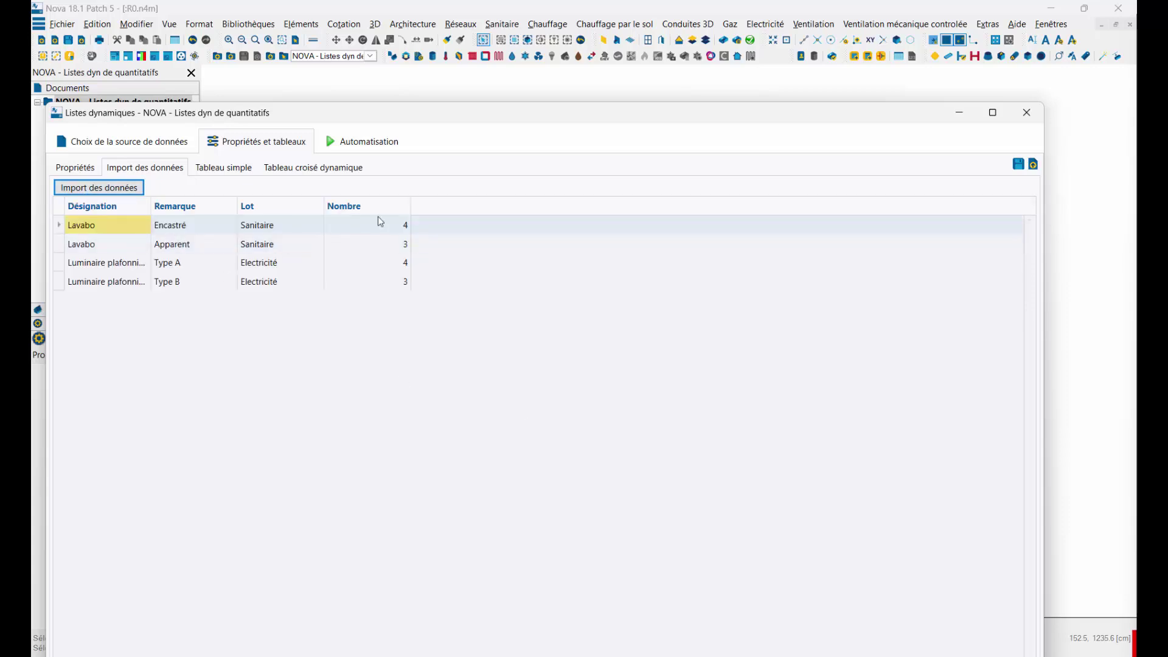
left_click_drag(411, 209, 373, 206)
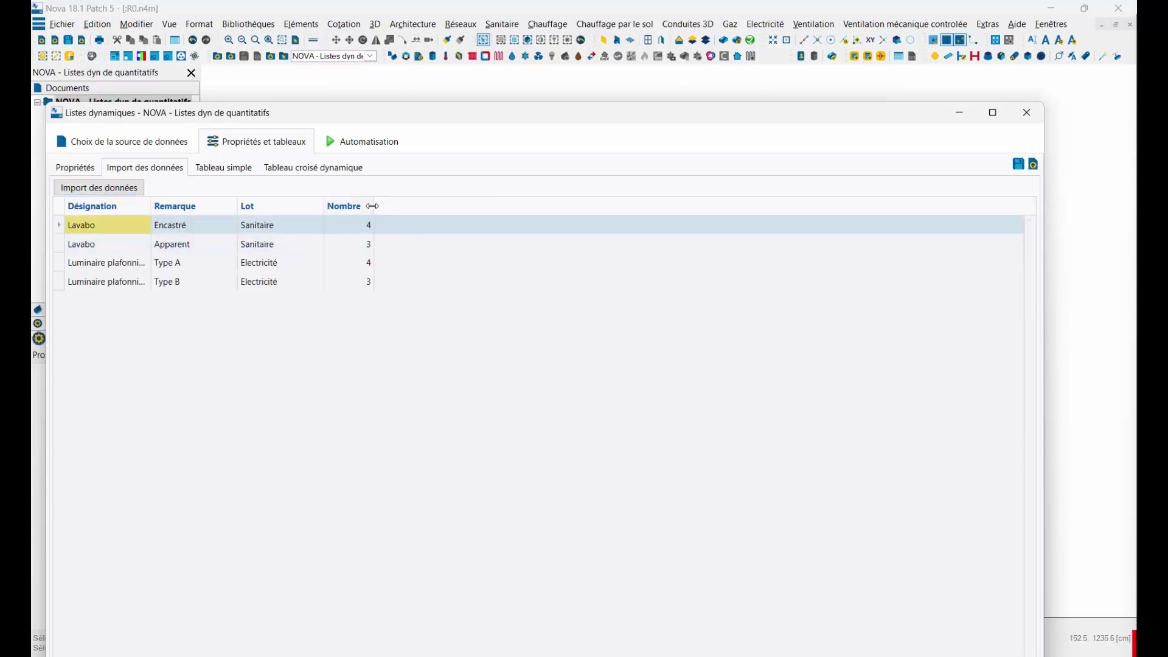